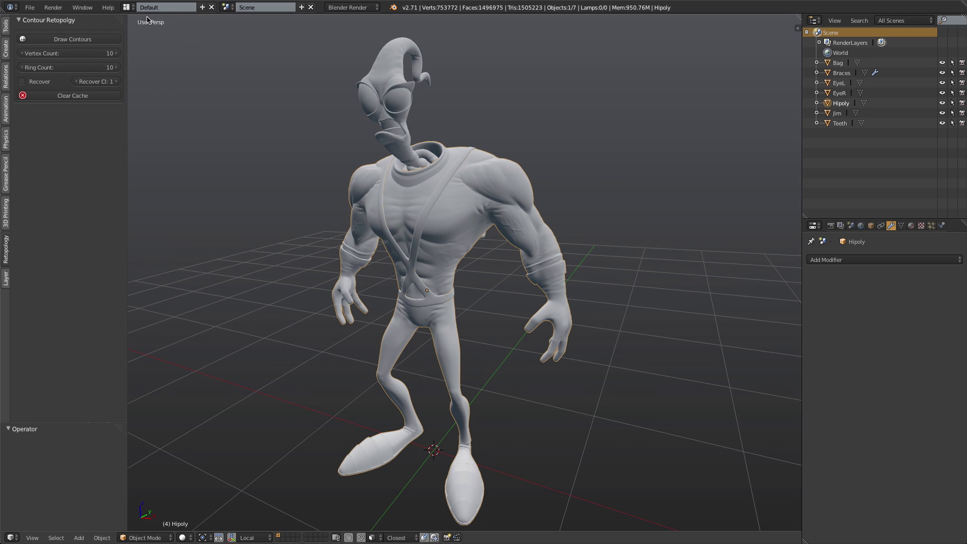
Step: Start drawing contours on the Hipoly mesh and cut the first contour loops around the character's left upper arm
left_click(62, 39)
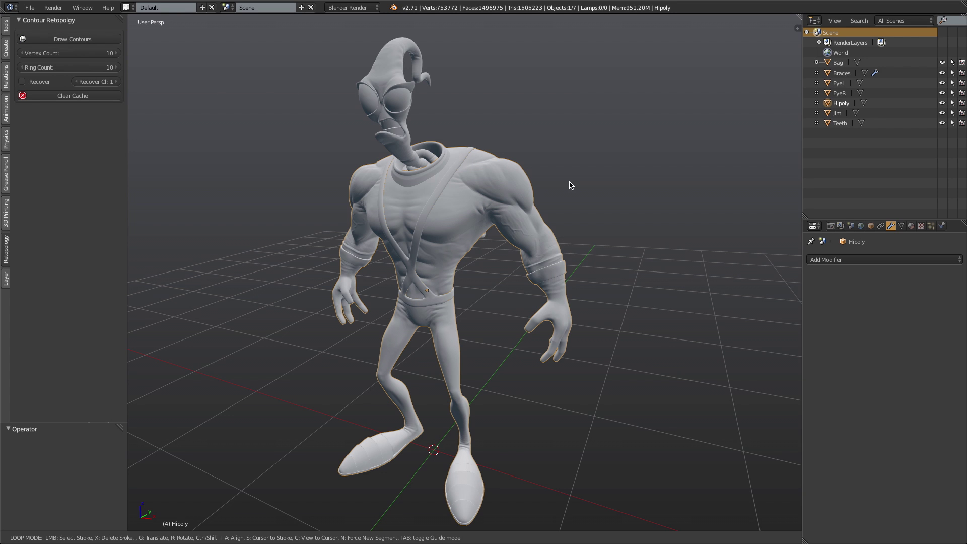
middle_click_drag(535, 271, 580, 262)
scroll(606, 194, "up", 5)
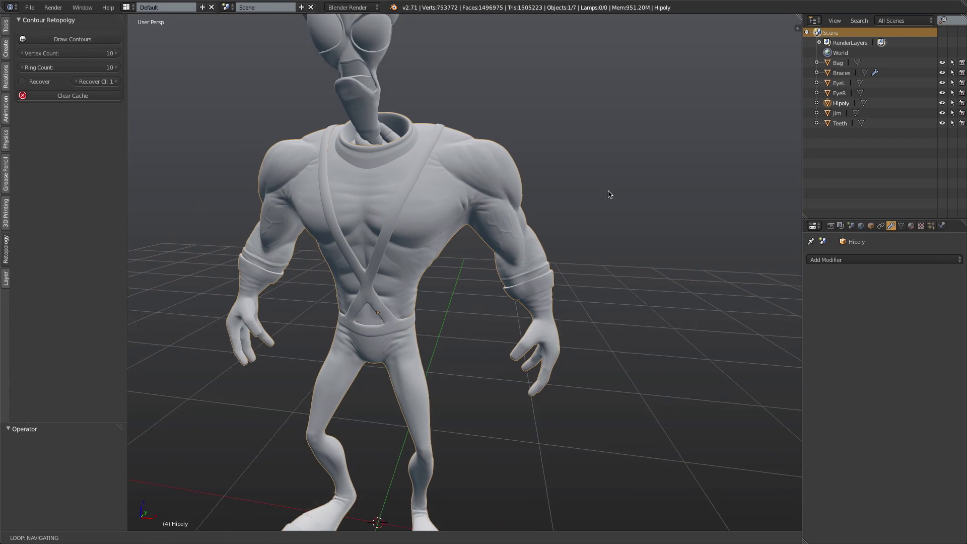
left_click_drag(415, 237, 516, 176)
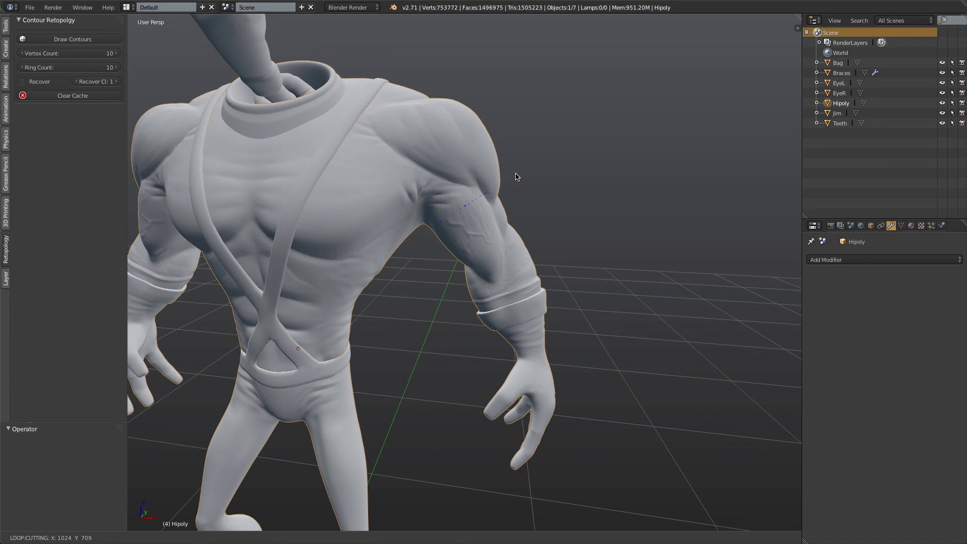
mouse_move(472, 201)
middle_click_drag(501, 239, 506, 215)
left_click_drag(507, 215, 433, 246)
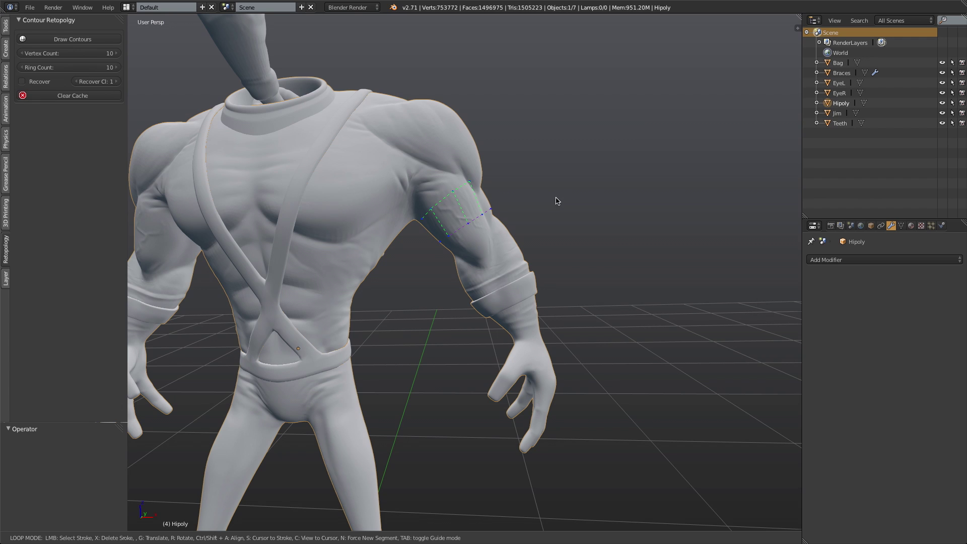
Step: Cut four more contour loops down the left arm, from above the elbow to the wrist
left_click_drag(443, 263, 521, 220)
left_click_drag(447, 285, 525, 236)
left_click_drag(455, 302, 546, 257)
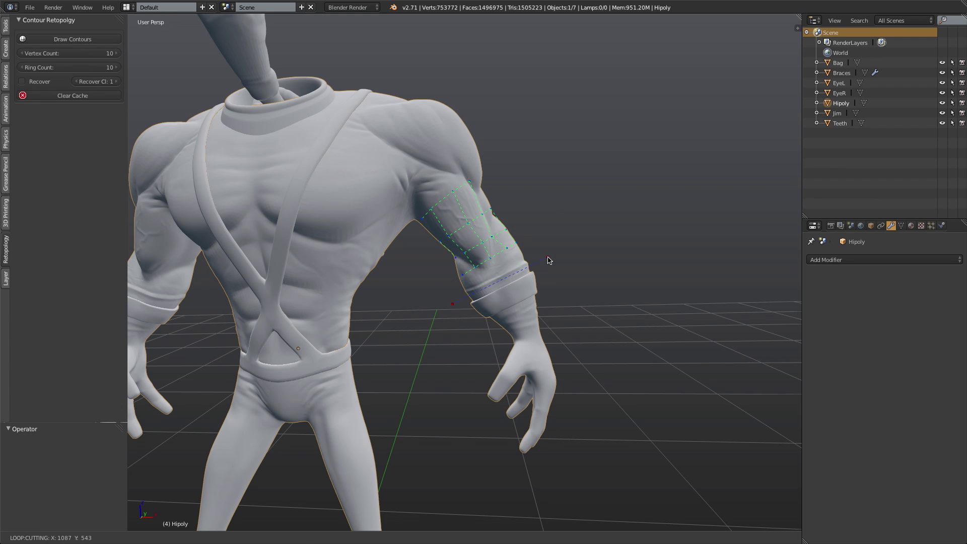
mouse_move(493, 330)
left_mouse_down()
mouse_move(559, 293)
mouse_move(518, 333)
mouse_move(564, 327)
mouse_move(590, 346)
left_mouse_up()
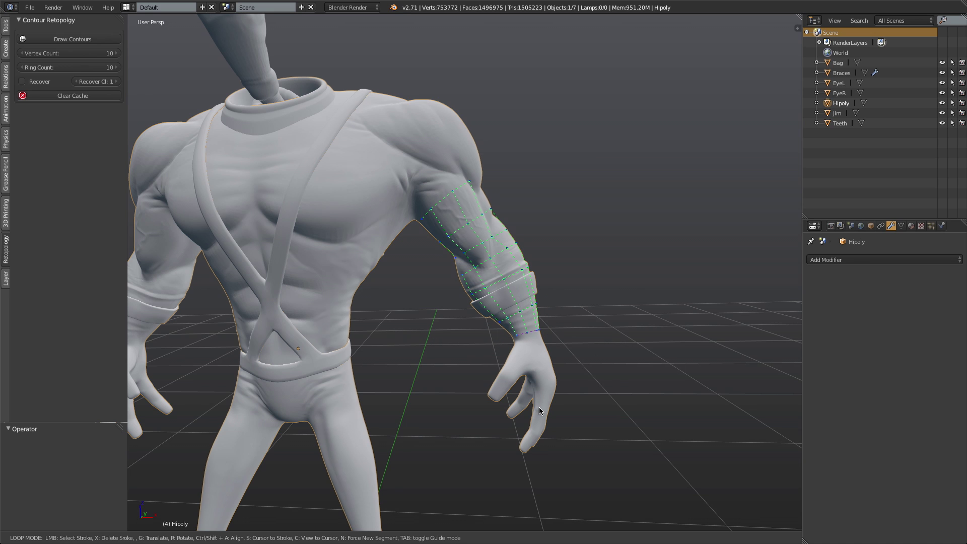
Step: Rotate the contour loops near the left wrist so they sit square to the forearm
key("KP_3")
middle_click_drag(567, 382, 391, 322, "shift")
middle_click_drag(322, 394, 355, 422)
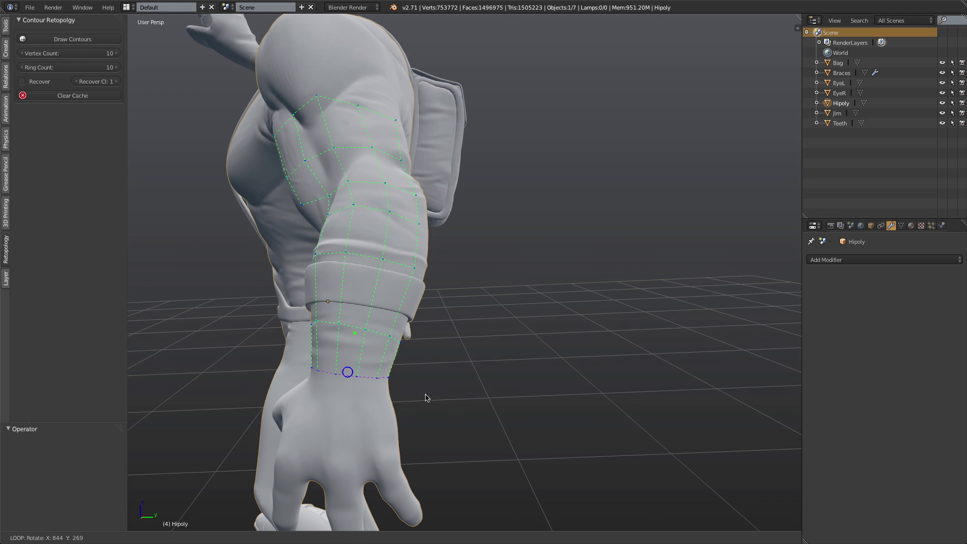
left_click(351, 325)
key("r")
left_click(494, 359)
Step: Rotate and slide the left elbow contour loops to follow the bend of the arm
middle_click_drag(366, 262, 311, 350)
middle_click_drag(388, 391, 488, 318, "shift")
left_click(431, 272)
key("r")
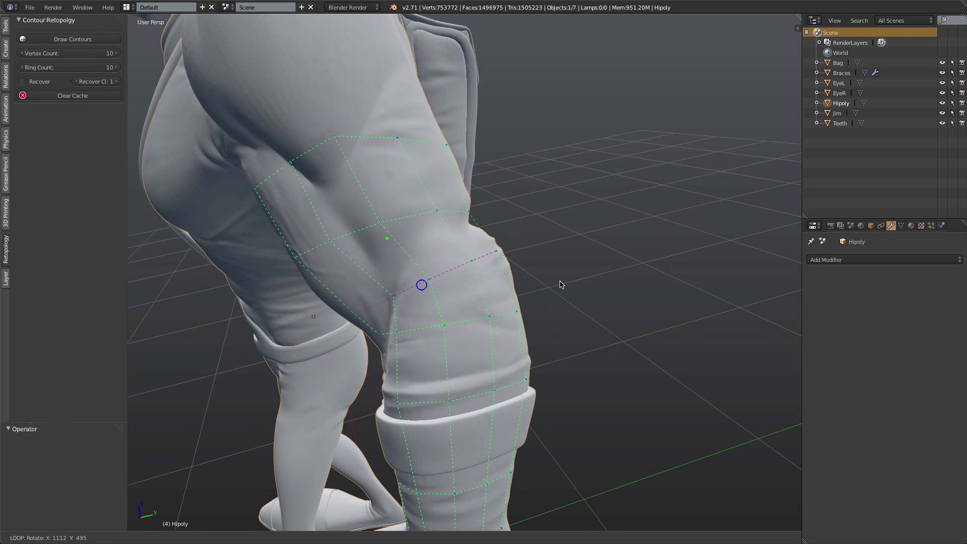
left_click(460, 322)
key("g")
left_click(497, 354)
Step: Cut extra contour loops around the left elbow and slide them along the arm to even out the spacing
left_click_drag(354, 346, 557, 290)
key("KP_1")
middle_click_drag(617, 277, 466, 272, "shift")
key("g")
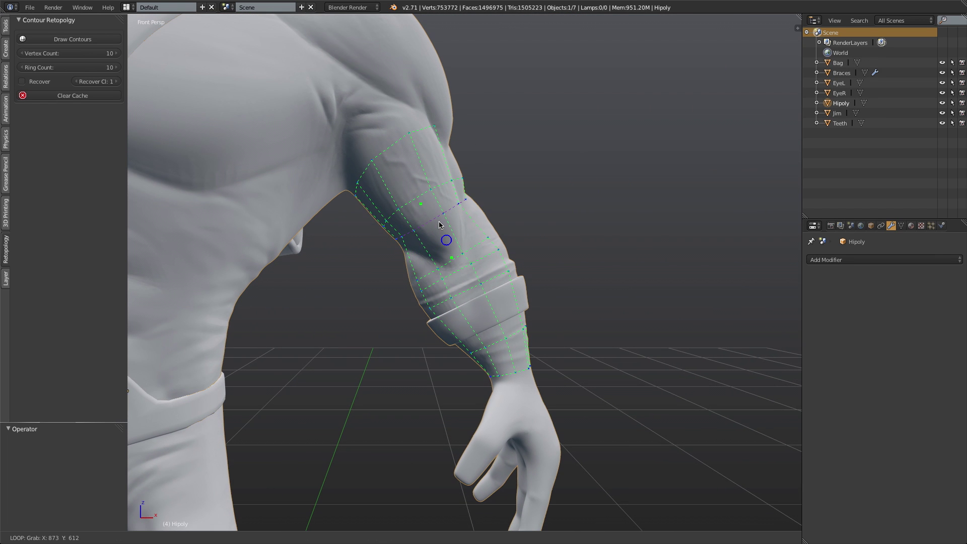
left_click_drag(381, 270, 520, 206)
middle_click_drag(520, 206, 503, 255, "ctrl")
middle_click_drag(551, 304, 366, 332)
scroll(401, 343, "up", 5)
key("g")
left_click(421, 377)
Step: Rotate and slide the upper contour loops of the left arm to align them below the shoulder muscle
scroll(460, 410, "down", 7)
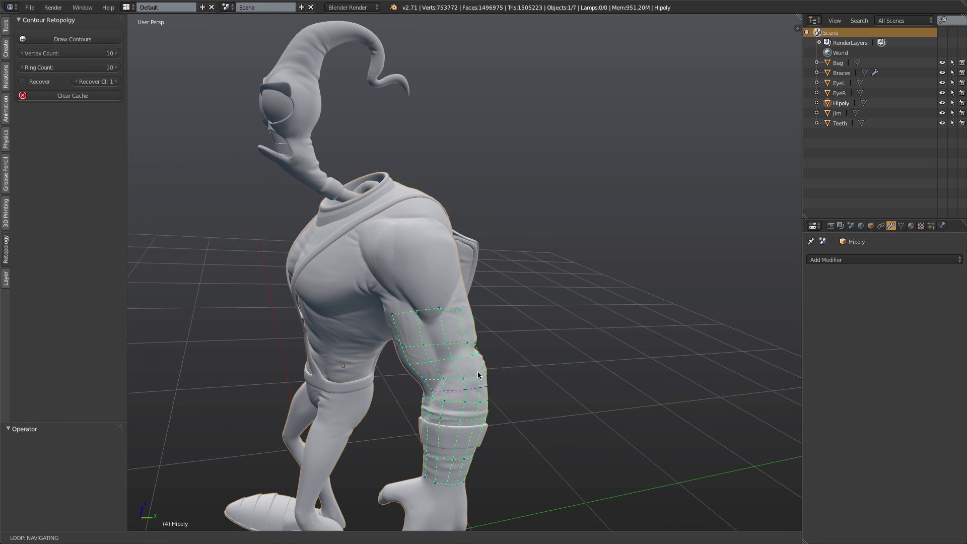
scroll(433, 312, "up", 2)
middle_click_drag(432, 312, 510, 356)
key("r")
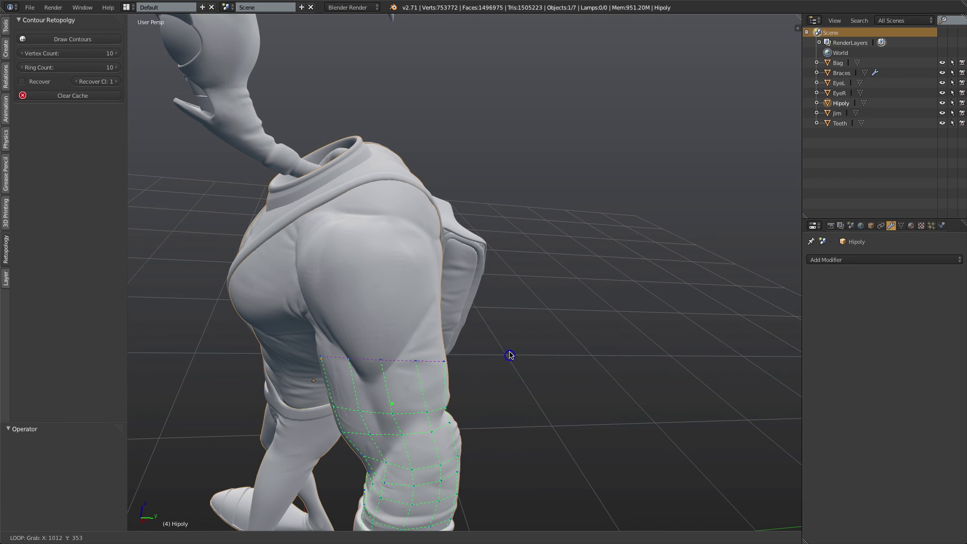
left_click(512, 338)
left_click(416, 411)
key("g")
left_click(418, 399)
left_click(527, 406)
Step: Finish the contour drawing and generate the retopology mesh for the left arm
scroll(531, 394, "down", 5)
middle_click_drag(531, 393, 460, 335)
scroll(571, 387, "up", 3)
key("Return")
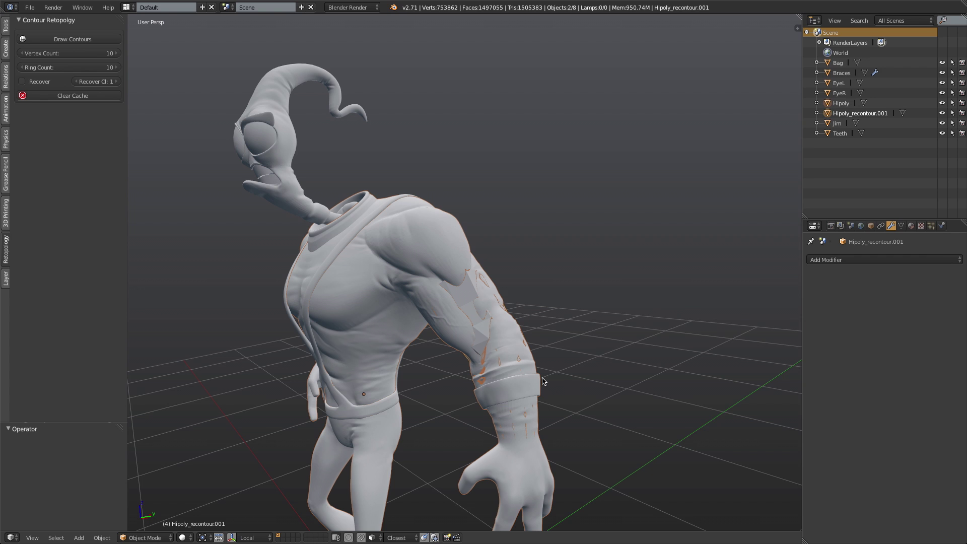
Step: Enable X-Ray for the left arm's retopology mesh, enter Edit Mode and show its wires over the sculpt
left_click(871, 225)
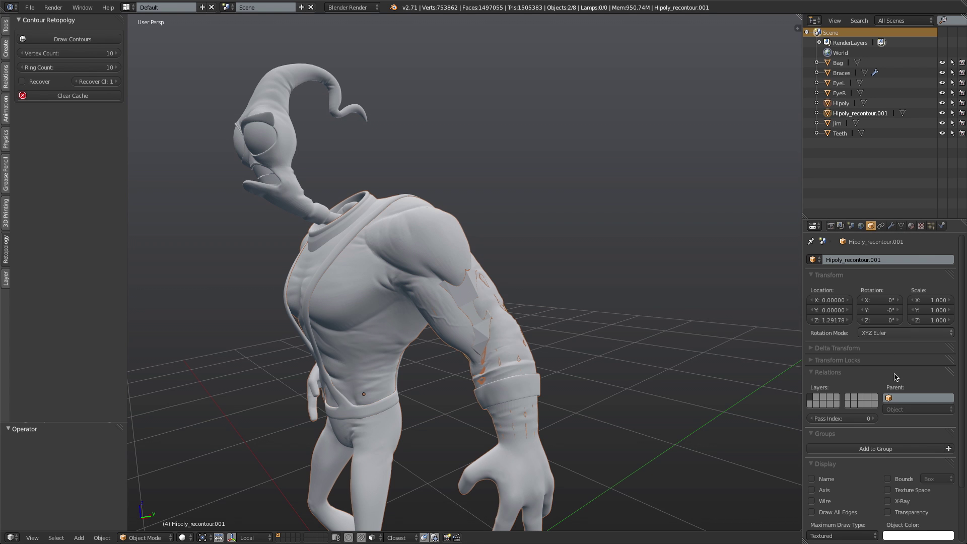
left_click(888, 501)
key("n")
key("Tab")
middle_click_drag(577, 339, 650, 358)
left_click(742, 309)
middle_click_drag(570, 353, 554, 368)
key("n")
scroll(574, 405, "up", 3)
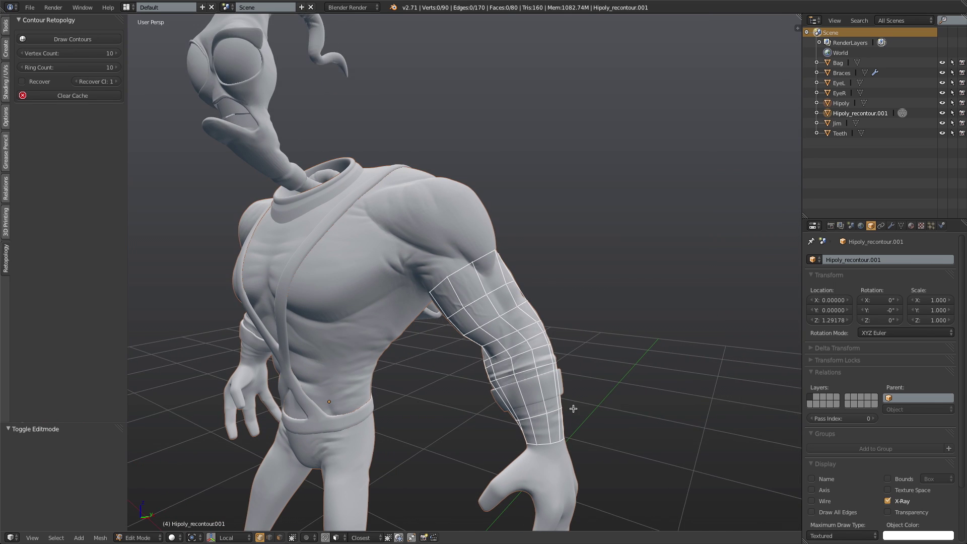
Step: Start a new contour drawing within the same mesh and cut five strokes from the right upper arm to the forearm
middle_click_drag(574, 405, 560, 337, "shift")
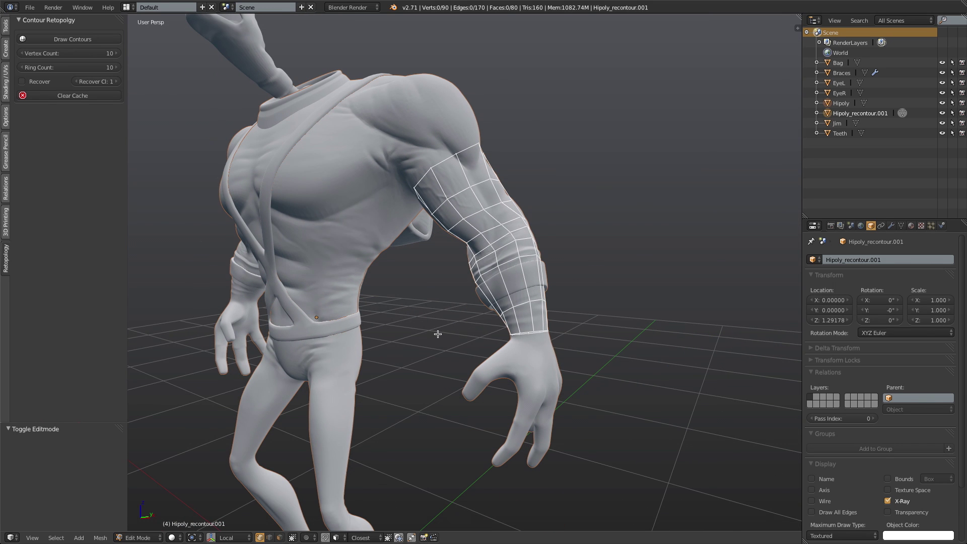
key("KP_1")
scroll(483, 328, "up", 2)
middle_click_drag(484, 324, 530, 371, "shift")
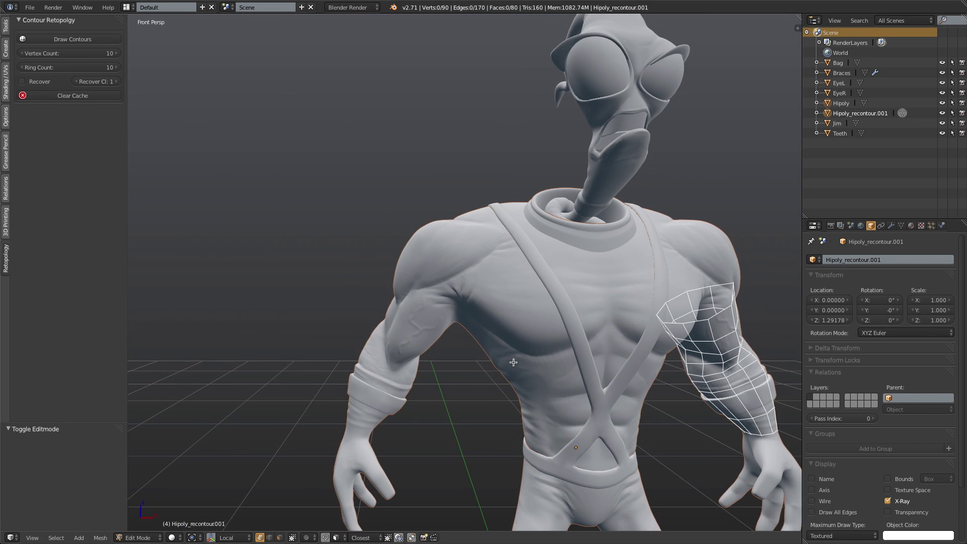
scroll(529, 350, "up", 2)
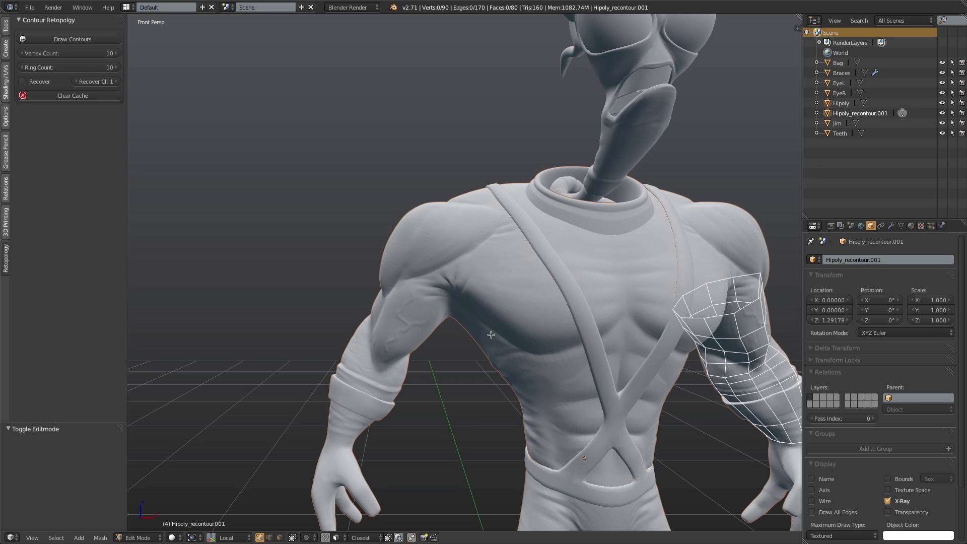
key("ctrl+shift+v")
left_click(240, 189)
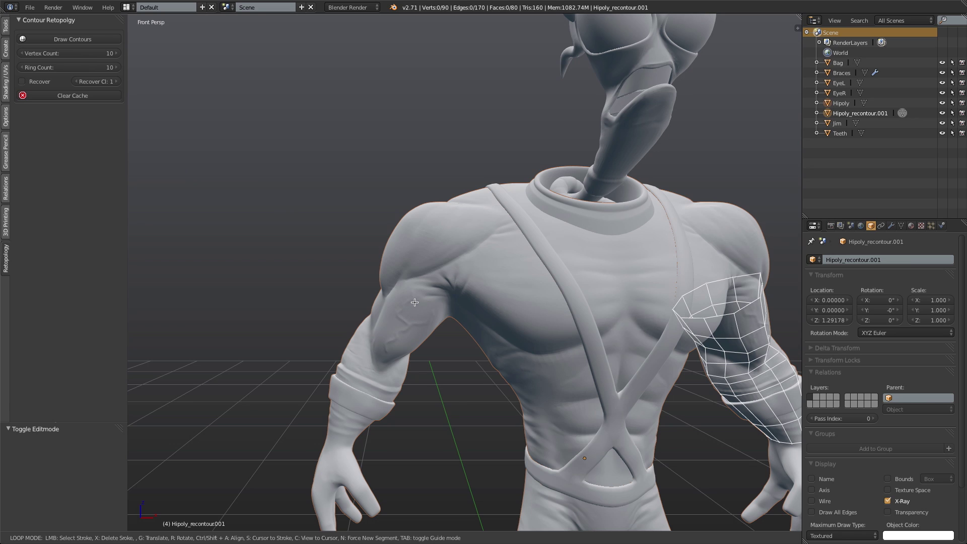
left_click_drag(460, 325, 382, 231)
left_click_drag(365, 290, 447, 357)
left_click_drag(350, 309, 425, 373)
left_click_drag(340, 329, 426, 392)
left_click_drag(339, 360, 405, 397)
Step: Cut two more contour loops around the right wristband and wrist
middle_click_drag(437, 413, 426, 353, "shift")
scroll(404, 352, "up", 1)
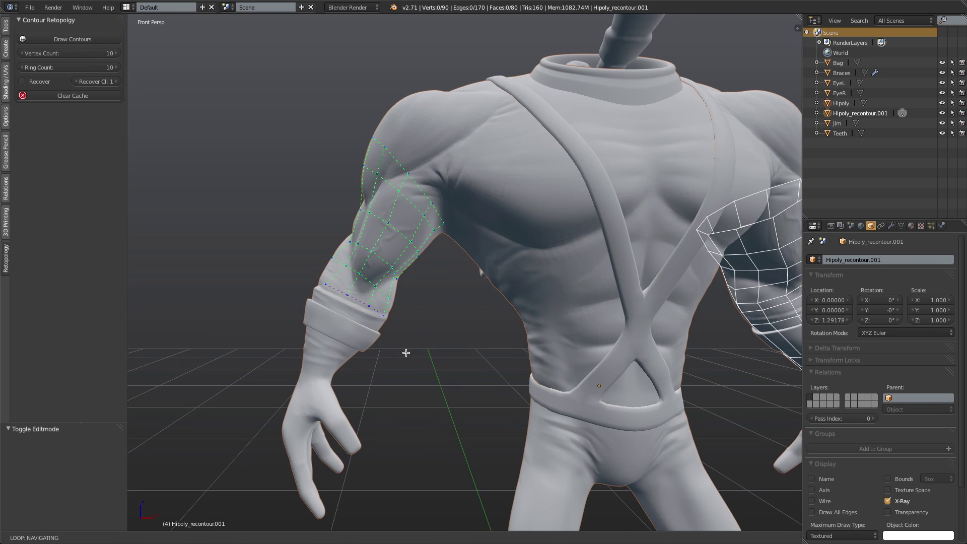
left_click_drag(288, 328, 372, 370)
left_click_drag(285, 361, 353, 382)
Step: Rotate the contour loops around the right elbow to match the bend of the arm
middle_click_drag(403, 358, 481, 294)
key("r")
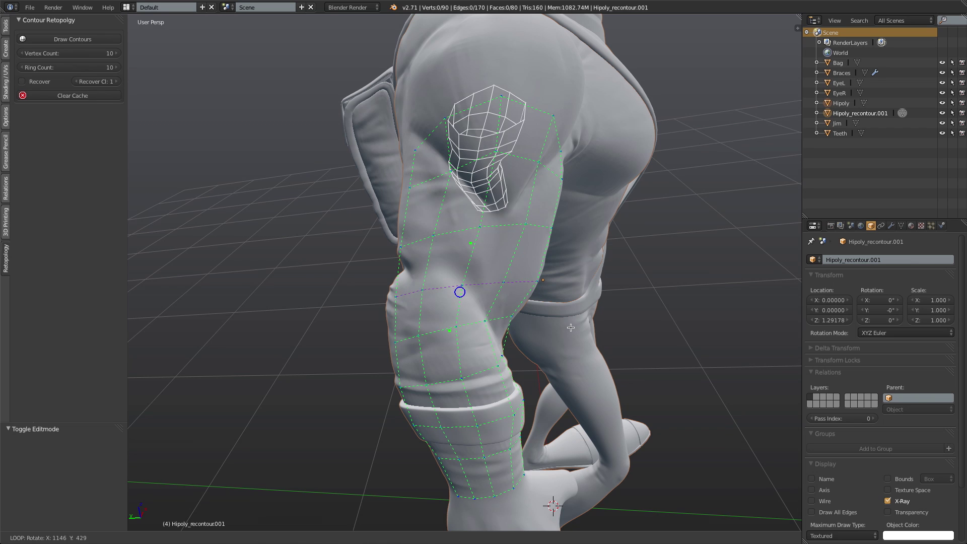
left_click(477, 322)
key("r")
left_click(585, 345)
Step: Cut an additional contour loop at the right elbow and adjust the angle and position of the loops there
mouse_move(533, 318)
left_mouse_down()
mouse_move(352, 304)
mouse_move(362, 304)
left_mouse_up()
scroll(395, 298, "down", 3)
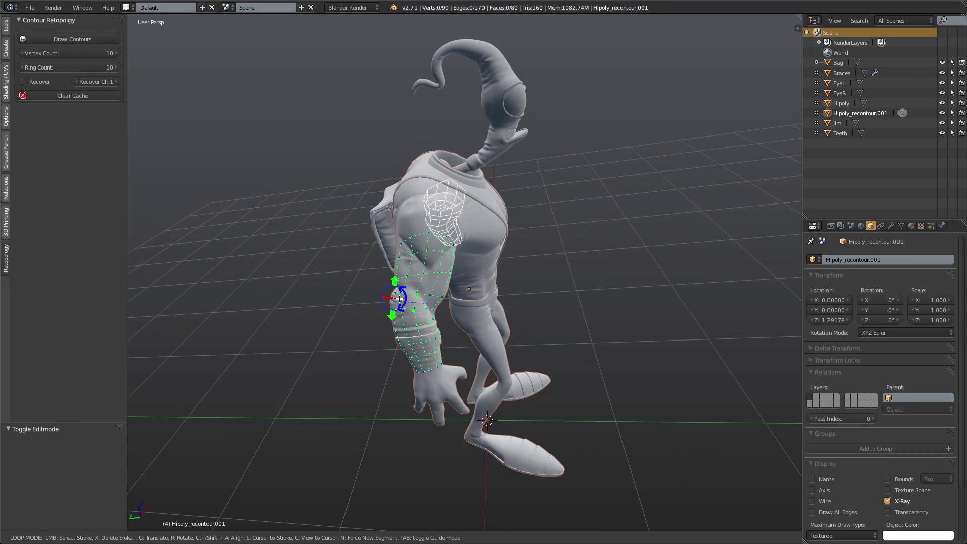
middle_click_drag(395, 297, 440, 322)
scroll(441, 322, "up", 3)
key("r")
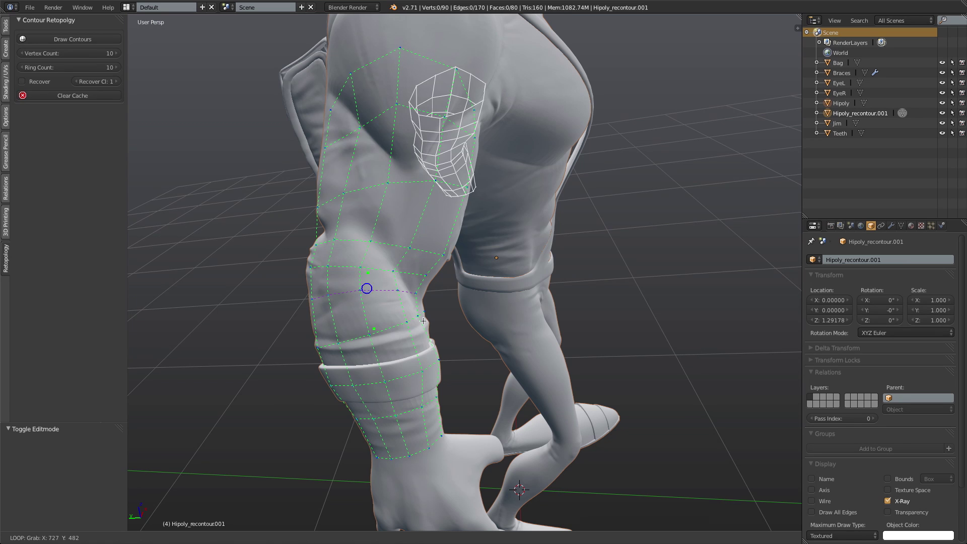
left_click(386, 243)
Step: Slide the contour loops above the right elbow and along the forearm to even out their spacing
middle_click_drag(385, 243, 452, 271)
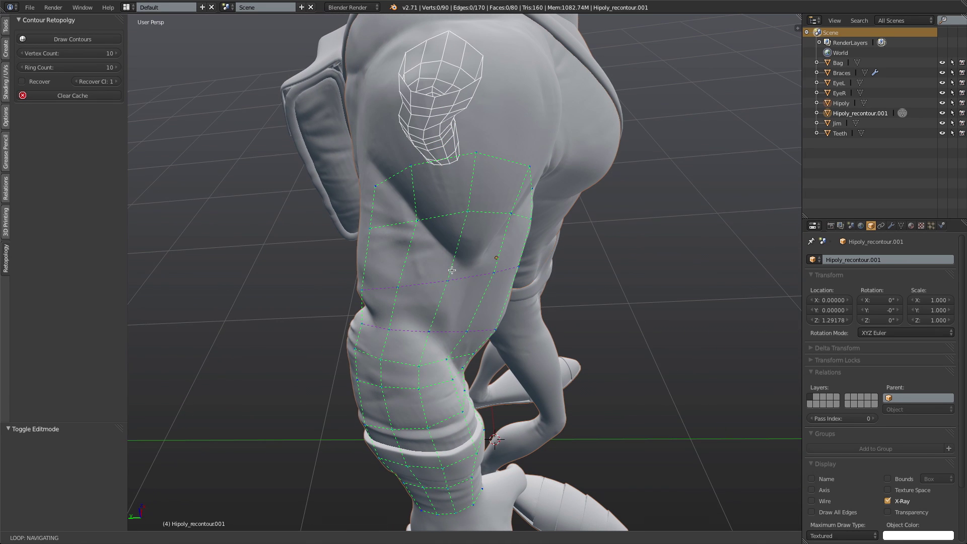
key("g")
left_click(541, 314)
mouse_move(529, 314)
middle_mouse_down()
mouse_move(554, 367)
mouse_move(367, 337)
mouse_move(428, 388)
middle_mouse_up()
scroll(367, 337, "down", 3)
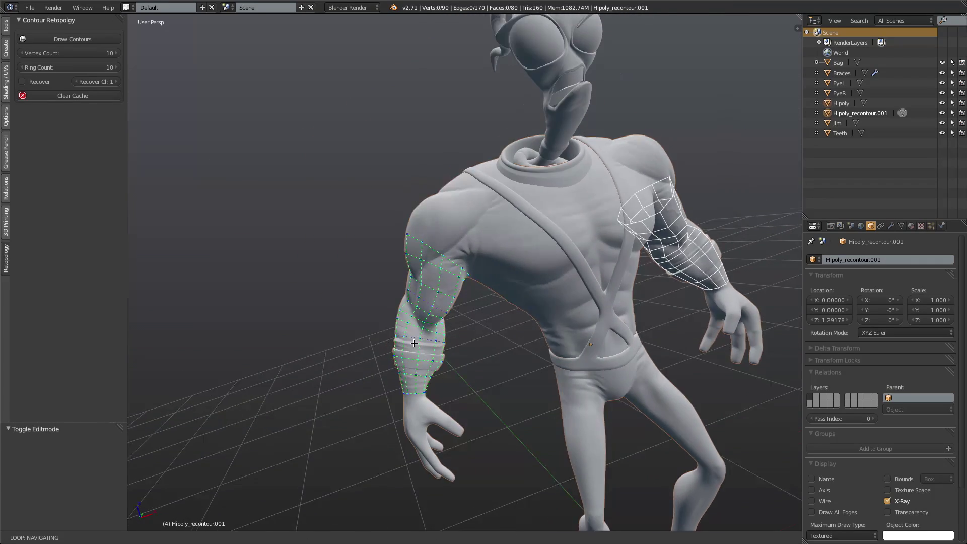
scroll(416, 343, "up", 4)
middle_click_drag(416, 343, 485, 305)
left_click(495, 299)
scroll(436, 328, "up", 4)
middle_click_drag(435, 328, 626, 348)
key("g")
left_click(736, 389)
Step: Finish the contour drawing and generate the right arm's retopology mesh from the loops
key("KP_1")
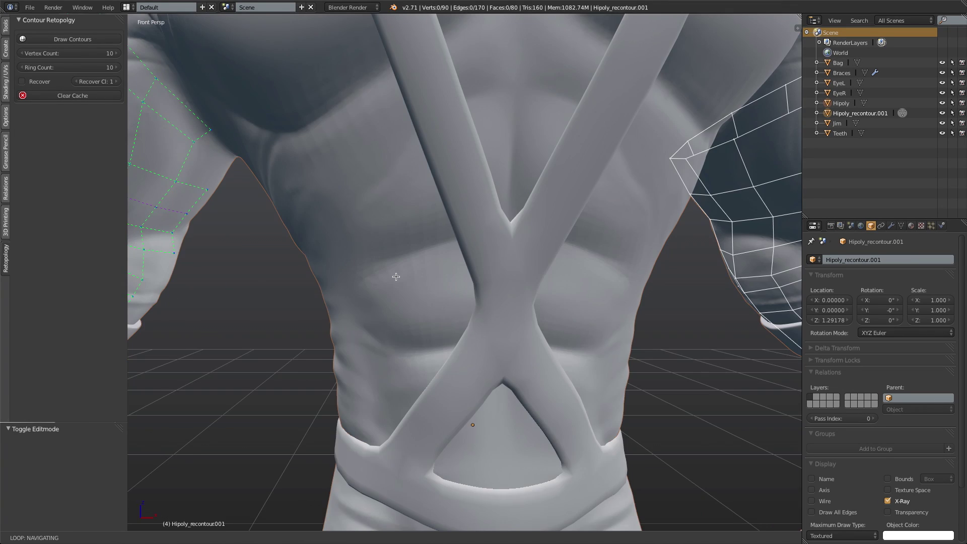
middle_click_drag(400, 285, 538, 283, "shift")
scroll(527, 292, "down", 2)
scroll(470, 302, "down", 2)
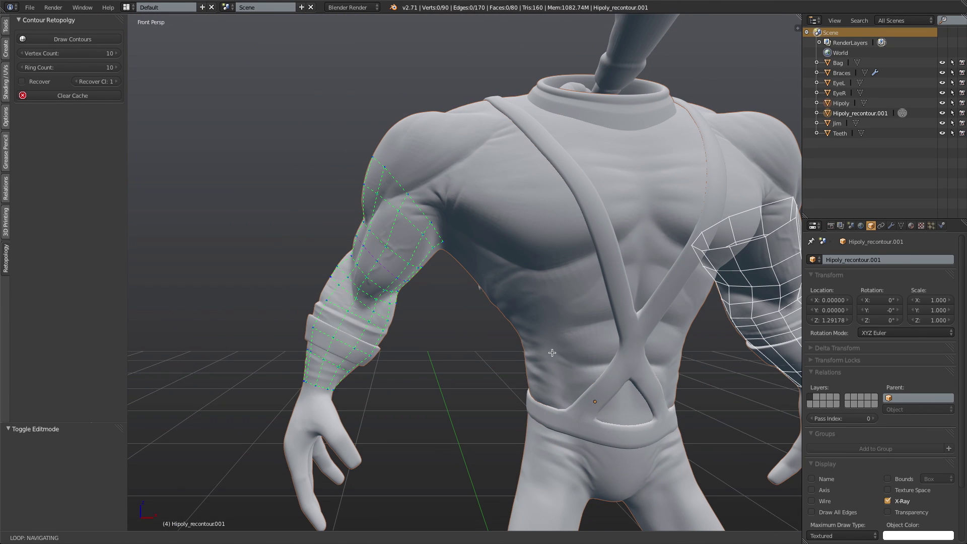
key("Return")
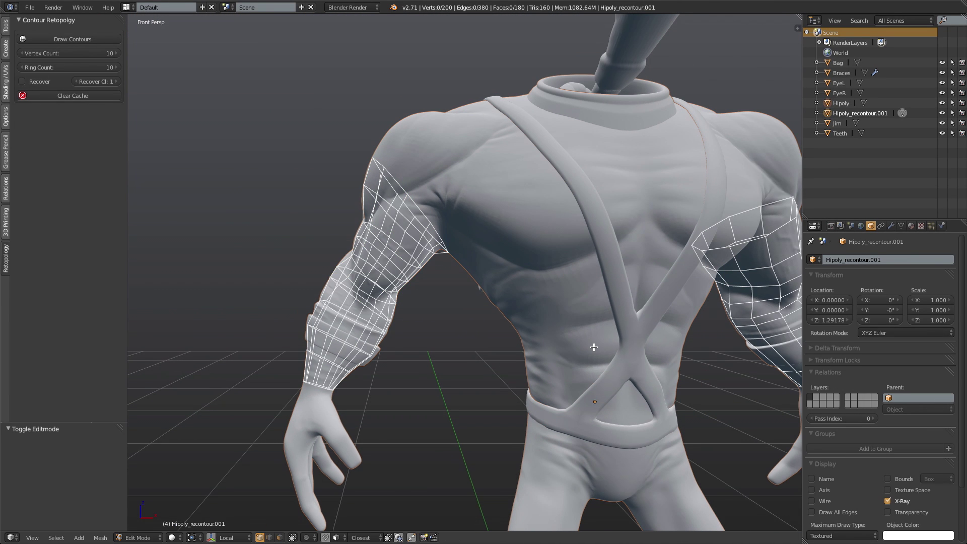
Step: Examine the retopology meshes on both arms from several angles and from the front
middle_click_drag(443, 330, 501, 345)
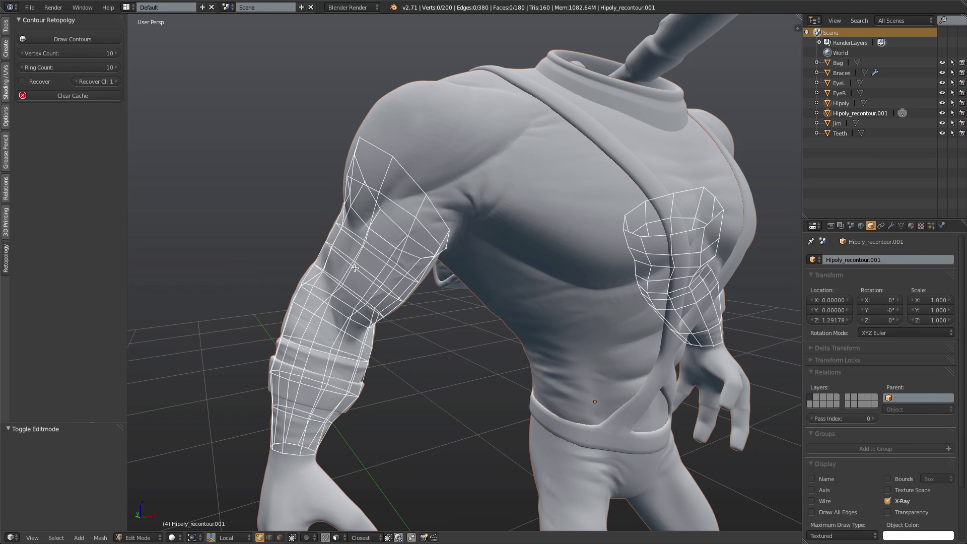
middle_click_drag(402, 214, 516, 223)
key("a")
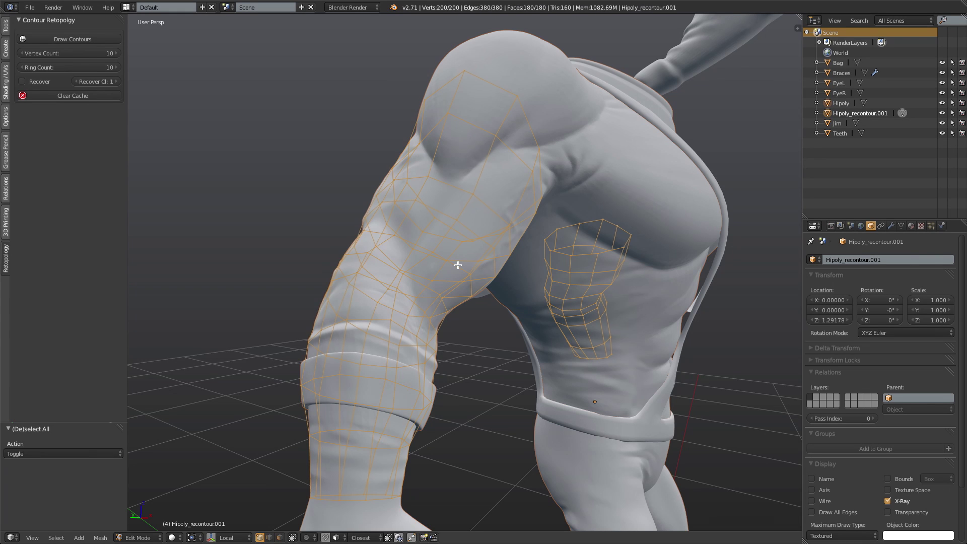
key("a")
scroll(520, 329, "down", 6)
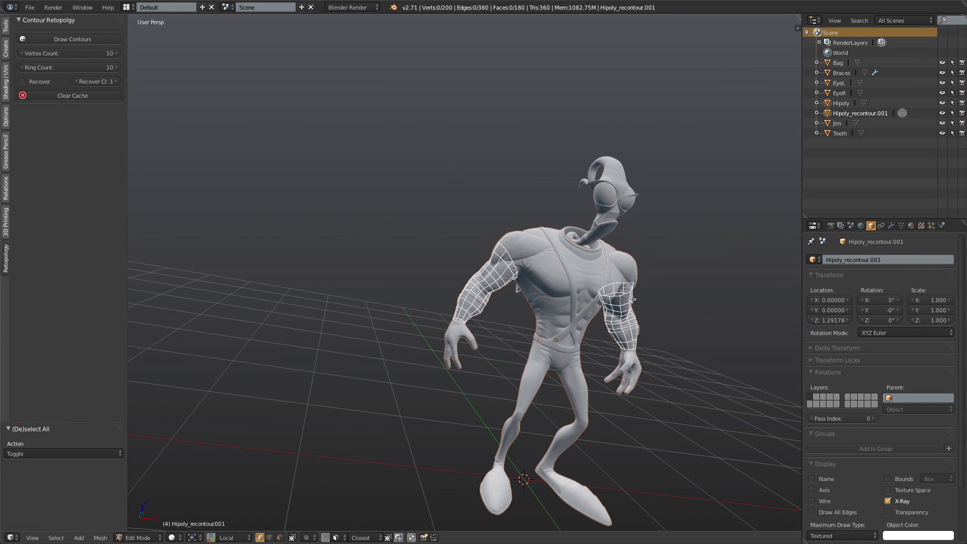
key("KP_1")
scroll(550, 257, "up", 2)
middle_click_drag(608, 418, 443, 351, "shift")
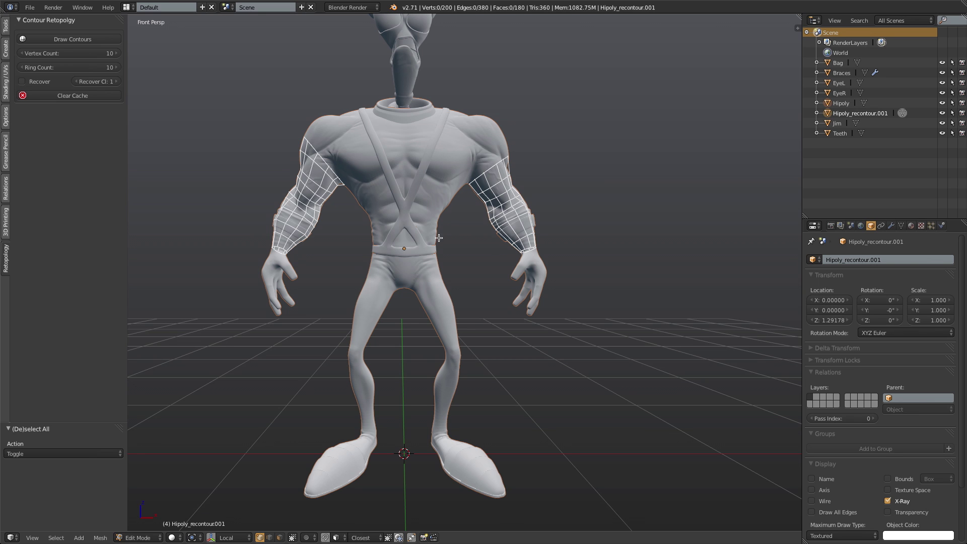
Step: Start a new contour drawing, cut two contour loops around the character's right thigh and switch to Guide mode
middle_click_drag(477, 327, 485, 274)
scroll(485, 274, "up", 5)
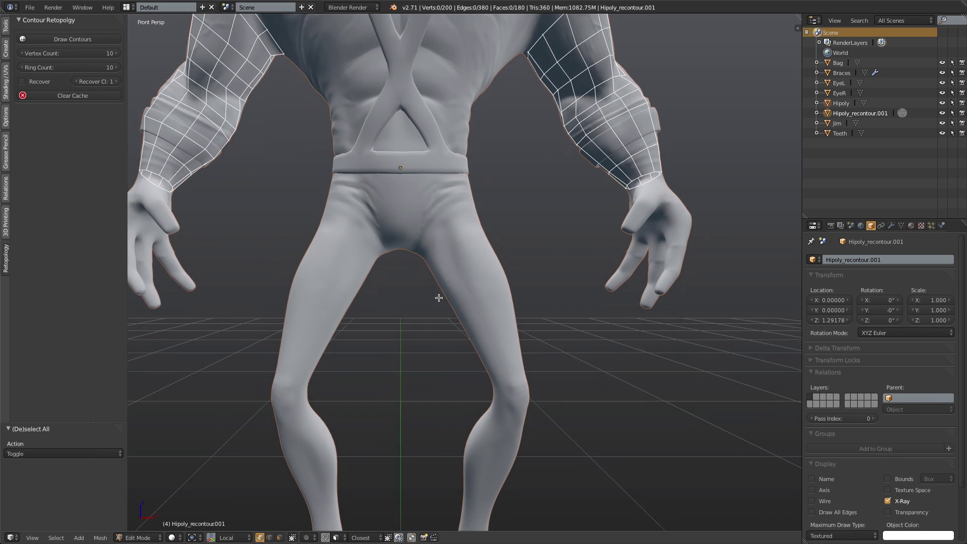
mouse_move(417, 316)
middle_mouse_down()
mouse_move(345, 315)
mouse_move(425, 304)
middle_mouse_up()
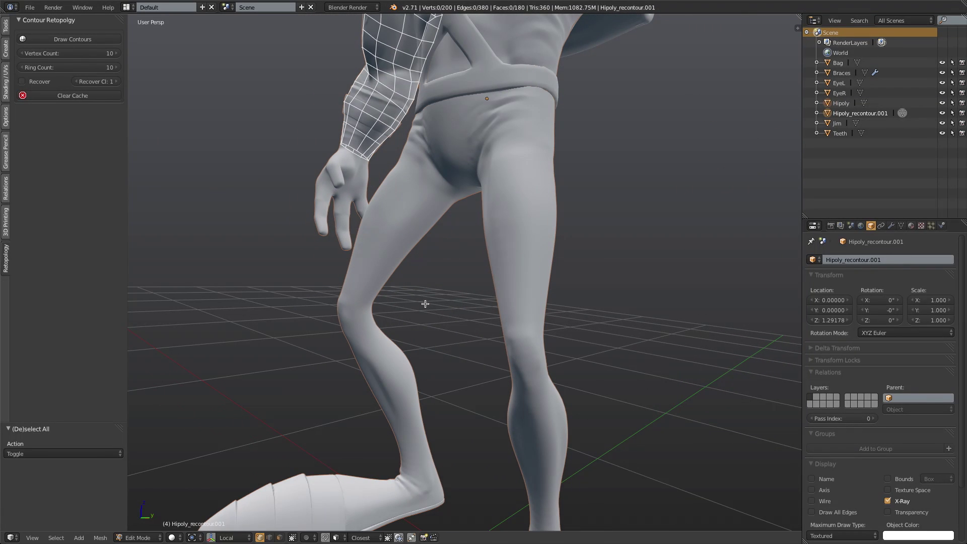
key("ctrl+shift+v")
key("Return")
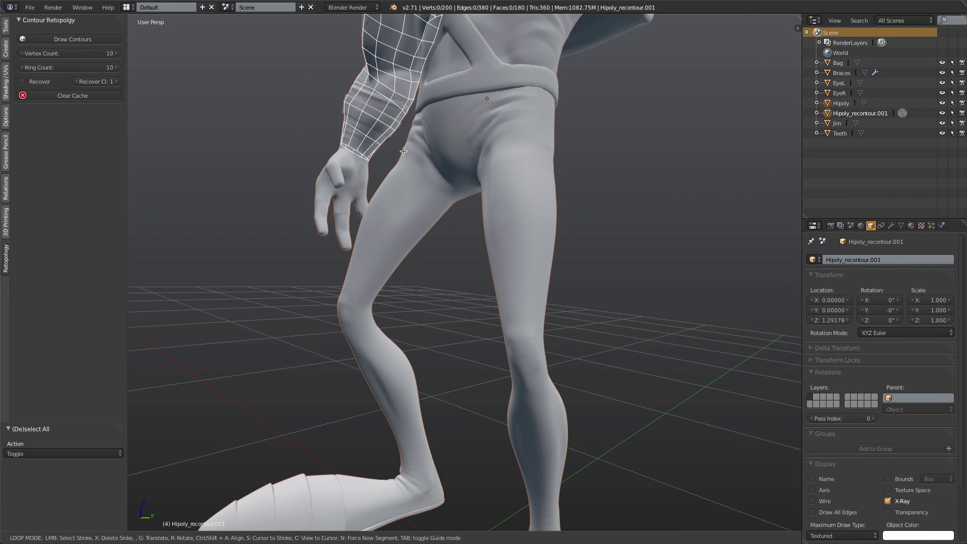
left_click_drag(387, 176, 462, 237)
mouse_move(367, 200)
left_mouse_down()
mouse_move(434, 251)
mouse_move(428, 268)
left_mouse_up()
mouse_move(397, 226)
key("Tab")
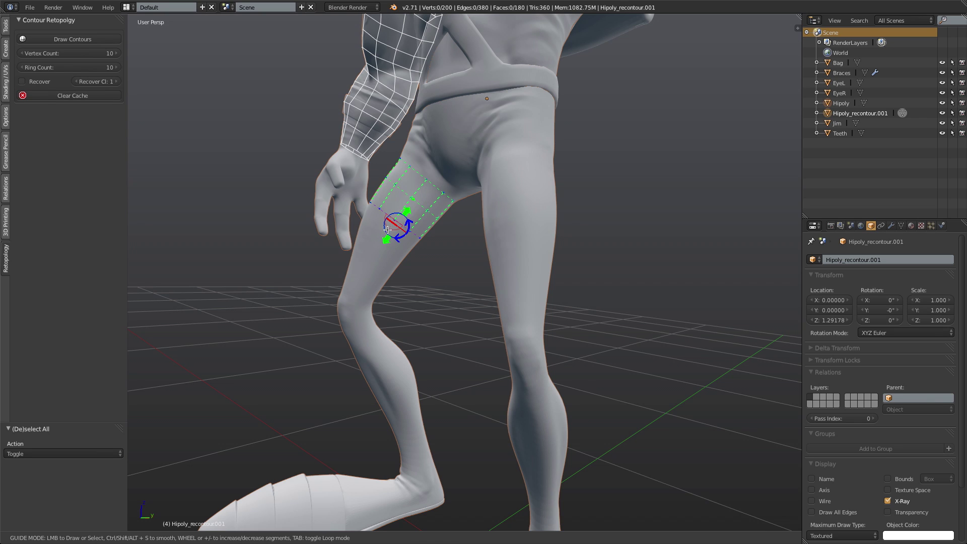
Step: Draw a guide stroke from the right thigh contours down to the ankle to run loops along the whole leg
key("Tab")
key("Tab")
mouse_move(389, 224)
left_mouse_down()
mouse_move(358, 295)
mouse_move(360, 336)
mouse_move(422, 476)
left_mouse_up()
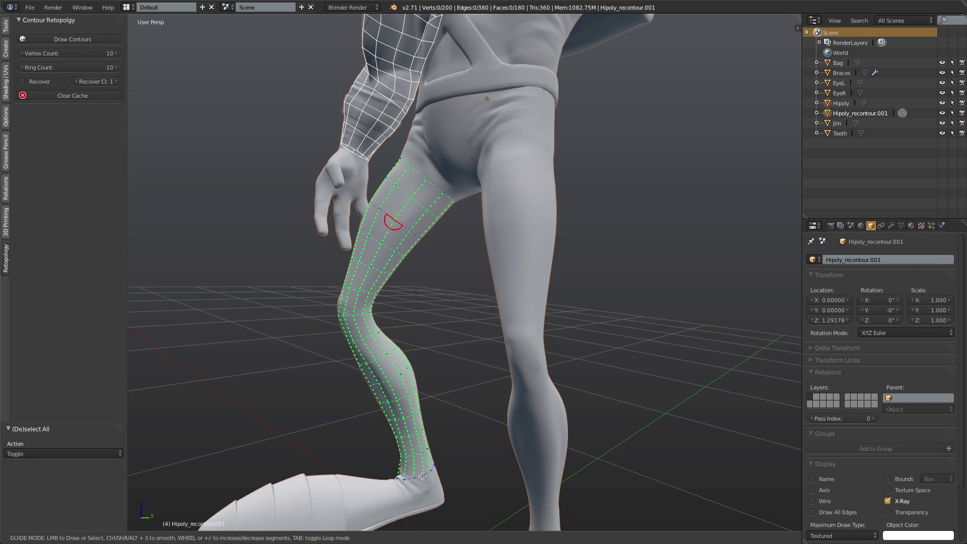
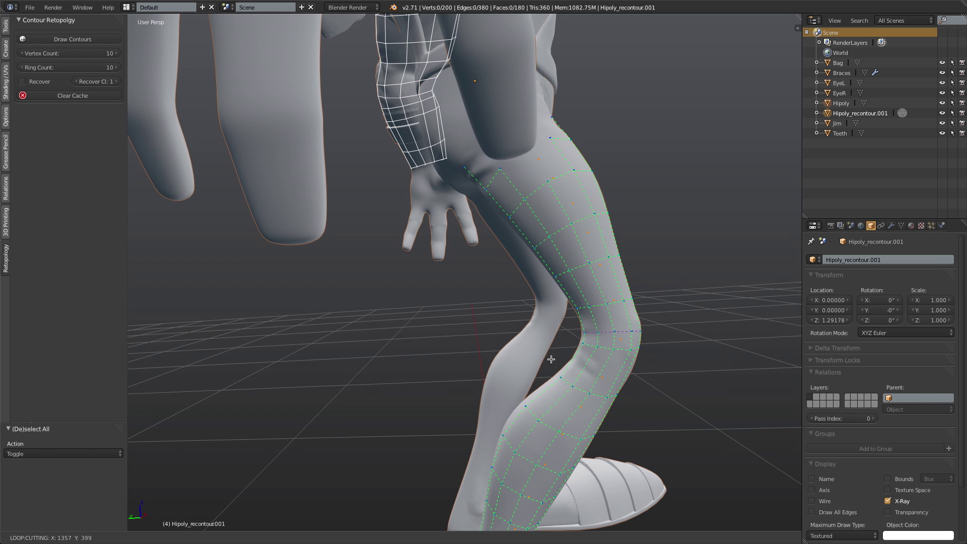
Step: Cut an extra contour loop across the right leg just below the knee
left_click_drag(552, 360, 654, 374)
middle_click_drag(640, 328, 679, 292)
scroll(552, 325, "up", 3)
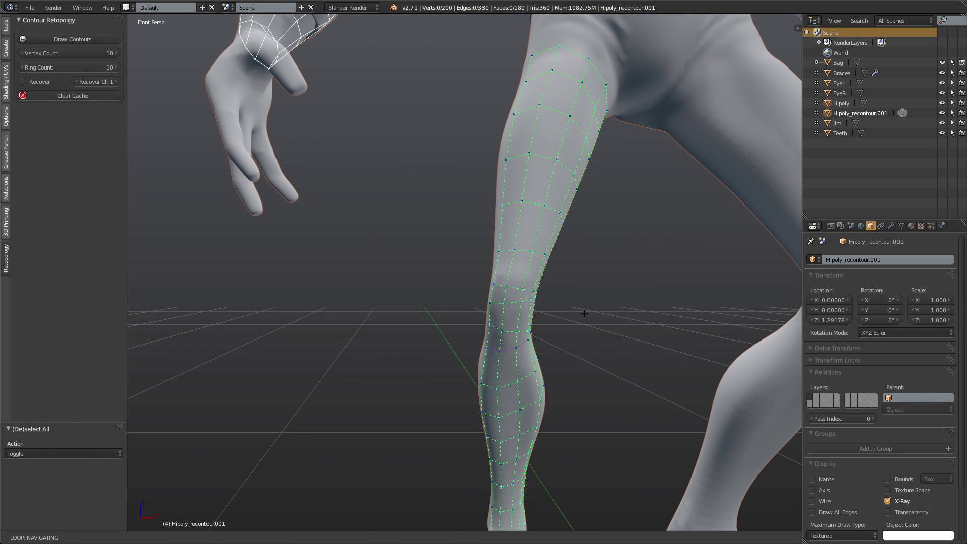
Step: Slide the contour loops on the right calf to even out their spacing
key("g")
left_click(530, 412)
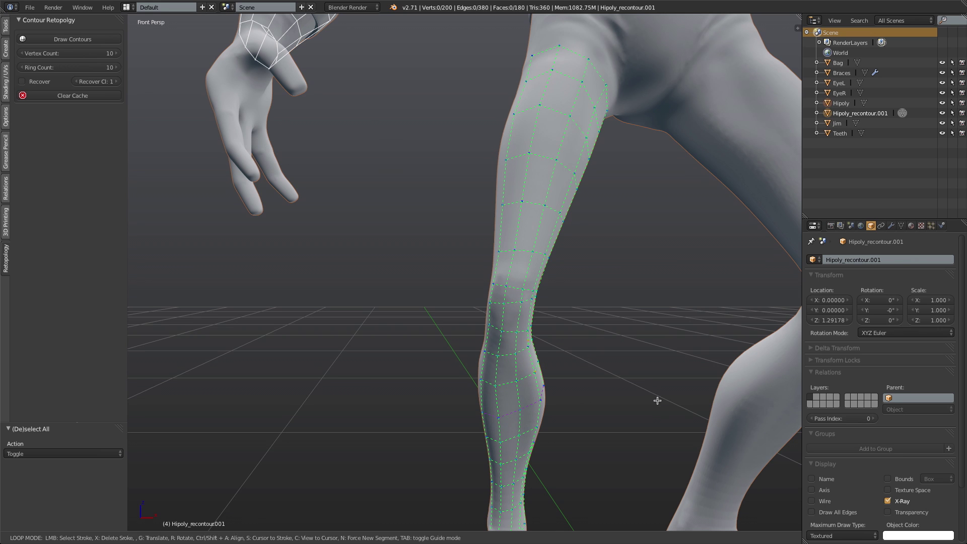
key("g")
left_click(657, 411)
middle_click_drag(617, 440, 608, 377, "shift")
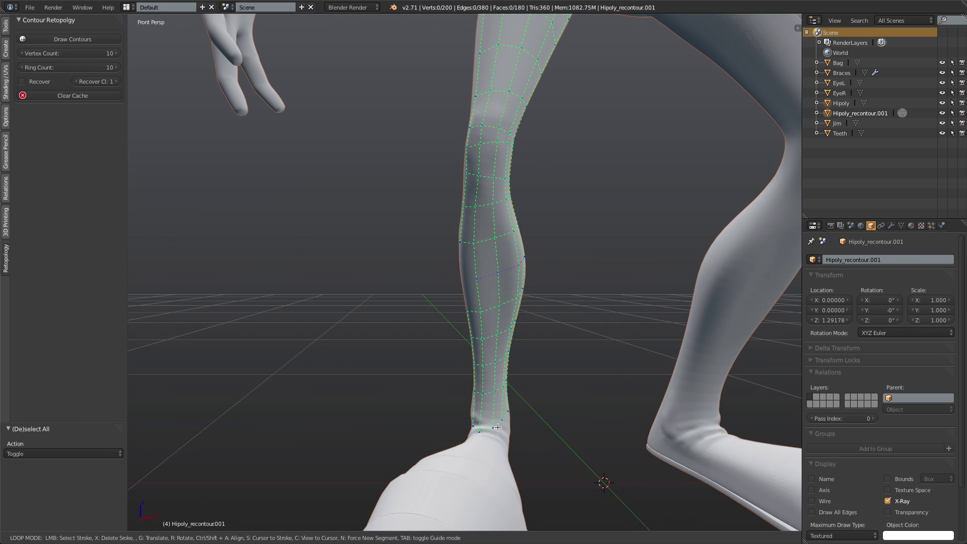
Step: Adjust the position of the last contour loop at the right ankle from the side view
key("KP_3")
key("ctrl+KP_3")
scroll(379, 362, "down", 5)
middle_click_drag(379, 362, 339, 339, "shift")
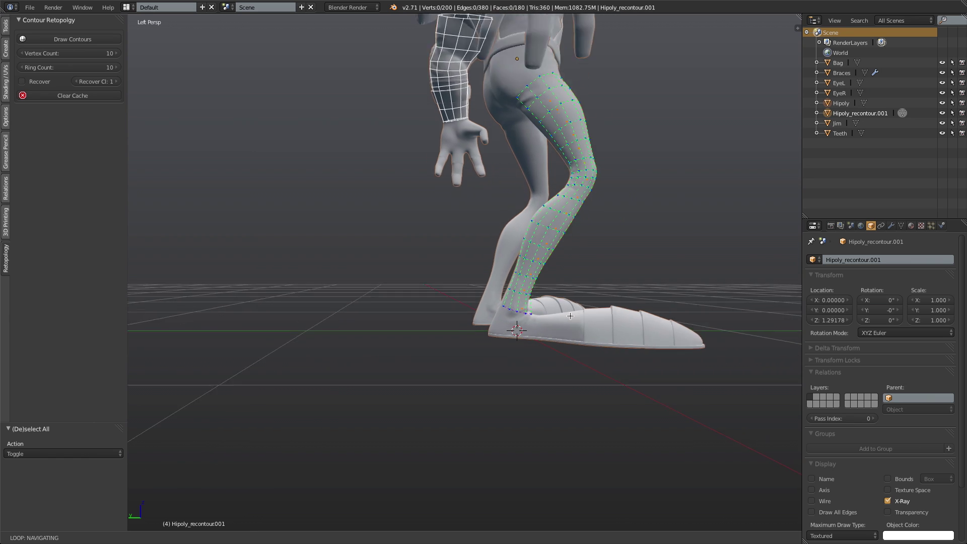
scroll(565, 307, "up", 3)
key("g")
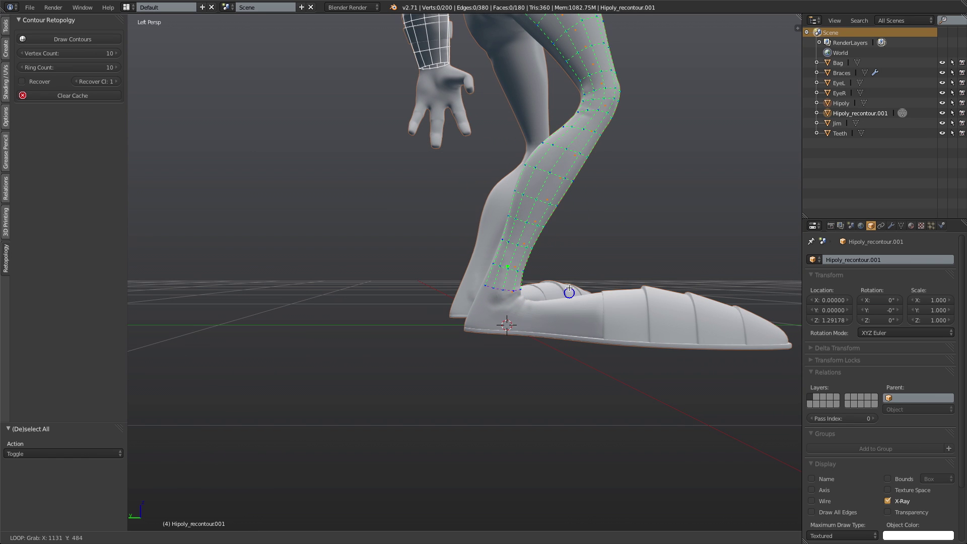
left_click(569, 293)
Step: Finish the contour drawing, generate the right leg's retopology mesh and clear the selection
middle_click_drag(569, 292, 509, 241)
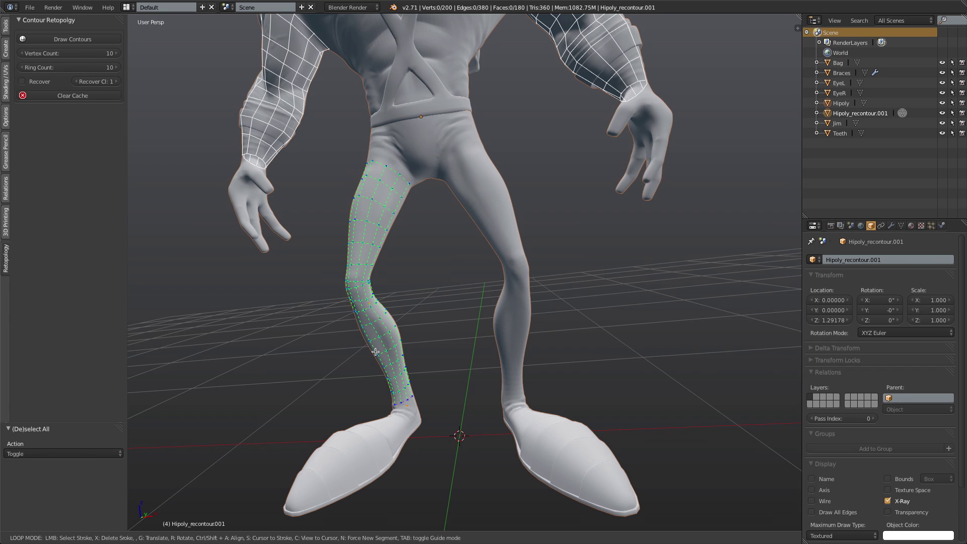
key("Return")
scroll(453, 224, "up", 2)
scroll(461, 328, "up", 1)
middle_click_drag(461, 328, 524, 311)
key("a")
key("a")
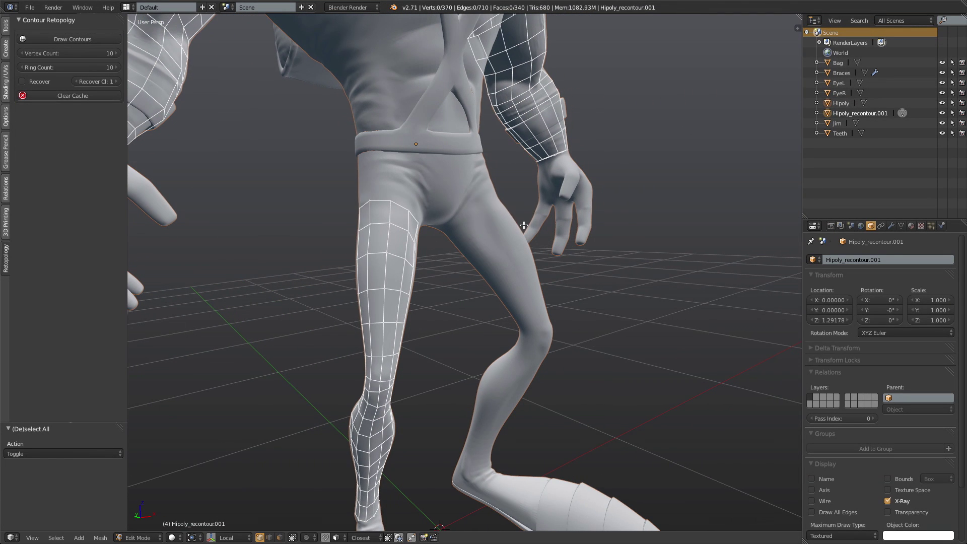
Step: Start a new contour drawing, cut two contour loops around the left thigh and reduce the path segments between them to 4
key("ctrl+shift+v")
left_click(523, 225)
middle_click_drag(519, 257, 557, 267)
key("Tab")
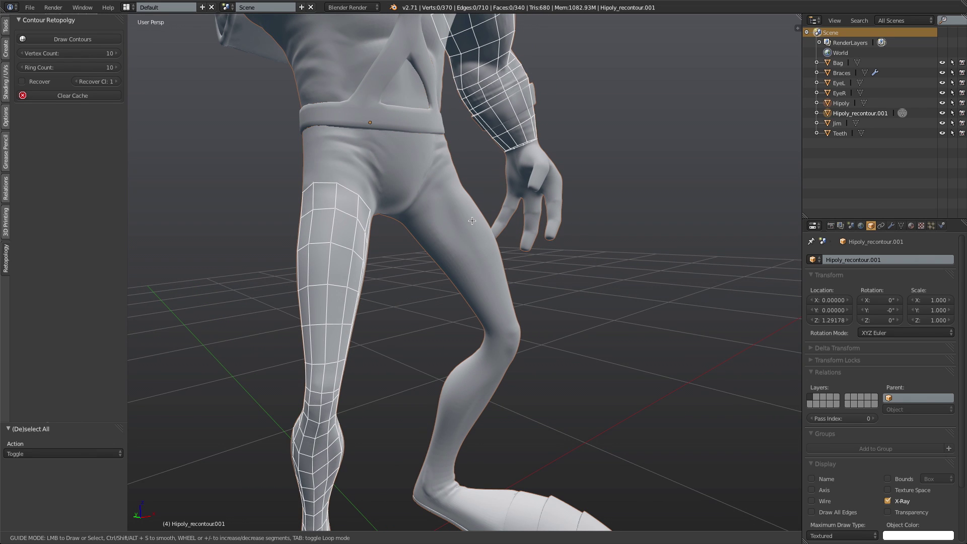
left_click_drag(434, 207, 474, 264)
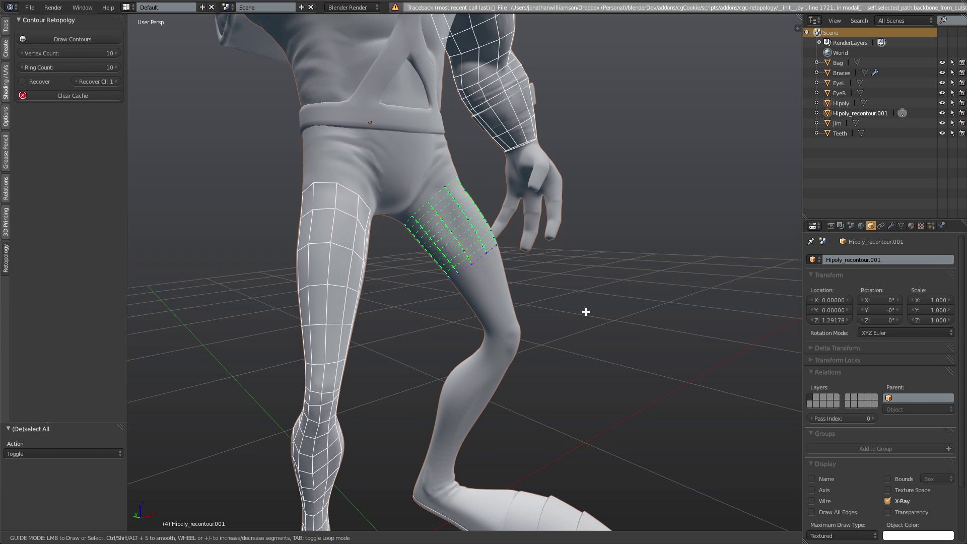
scroll(586, 311, "down", 1)
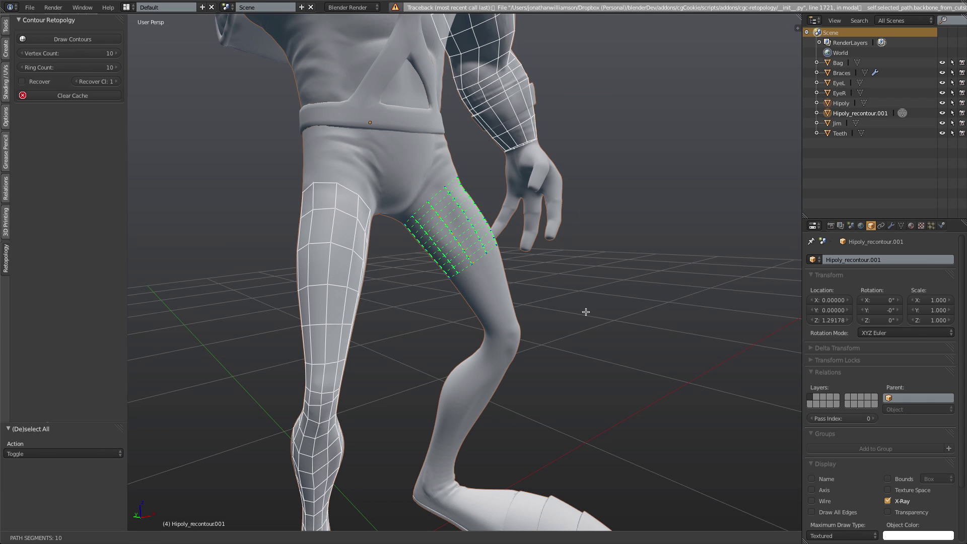
scroll(586, 312, "down", 4)
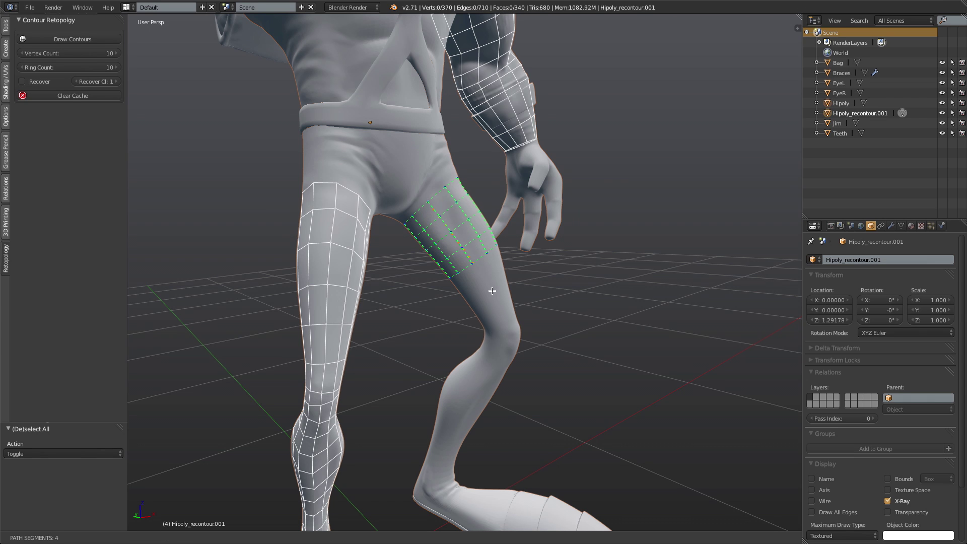
Step: Extend the loops down the left leg to the ankle with a guide stroke and correct the misaligned last loop in Loop mode
mouse_move(476, 269)
left_mouse_down()
mouse_move(498, 330)
mouse_move(458, 403)
mouse_move(432, 488)
left_mouse_up()
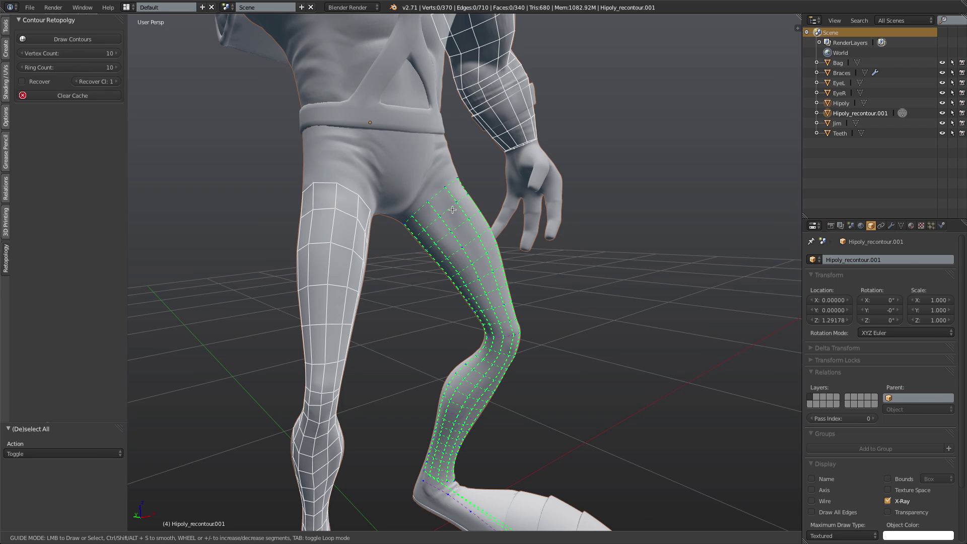
middle_click_drag(535, 406, 500, 308, "shift")
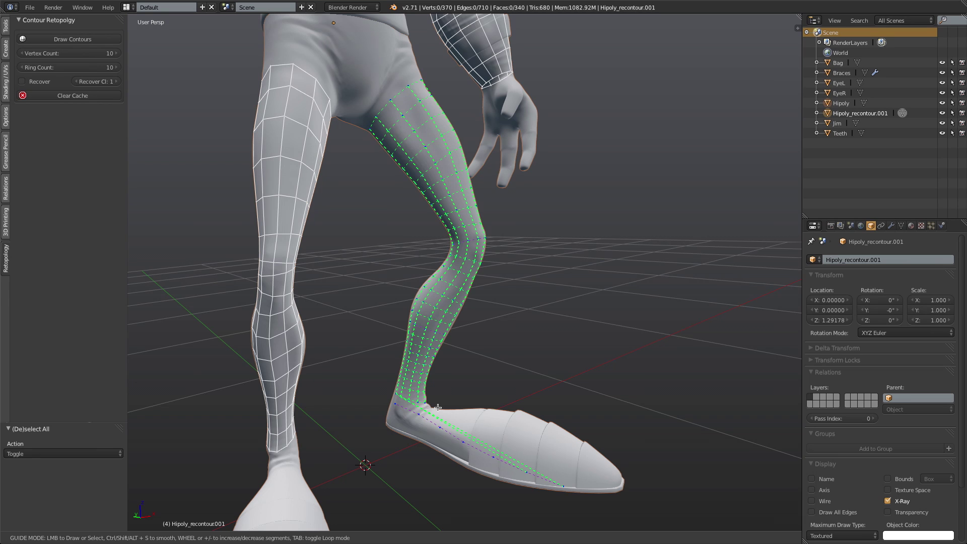
key("Tab")
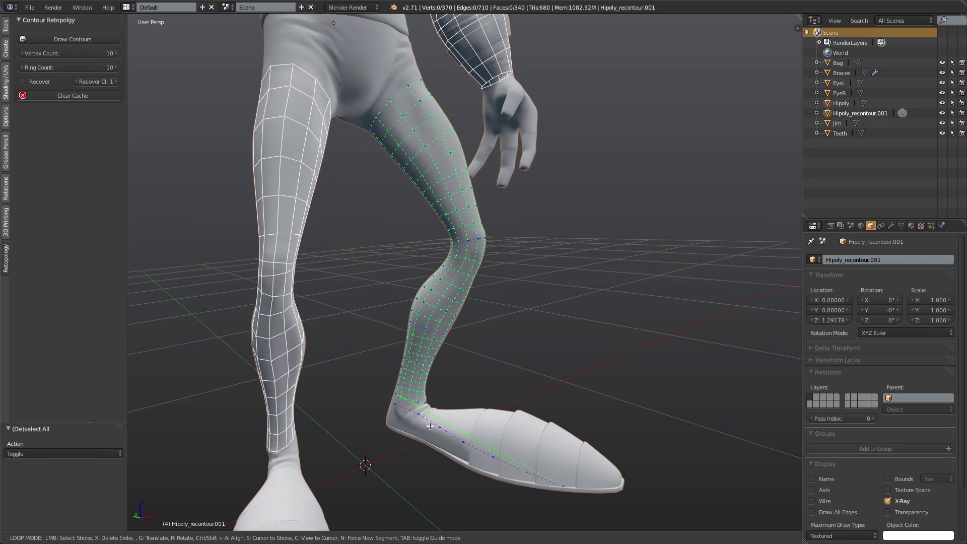
middle_click_drag(566, 257, 599, 276)
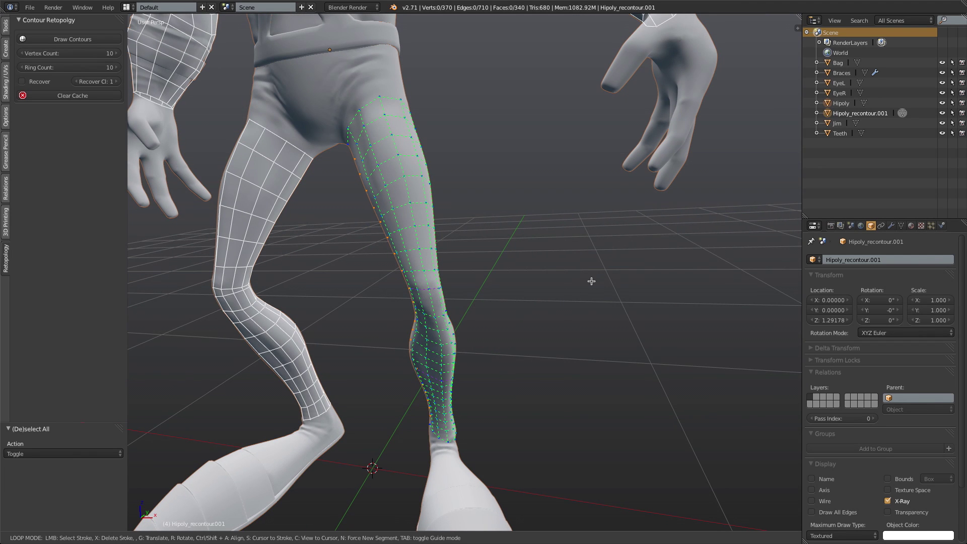
Step: Finish the contour drawing, generate the left leg's retopology mesh and clear the selection
mouse_move(502, 298)
middle_mouse_down()
mouse_move(492, 270)
mouse_move(538, 267)
middle_mouse_up()
key("Return")
key("a")
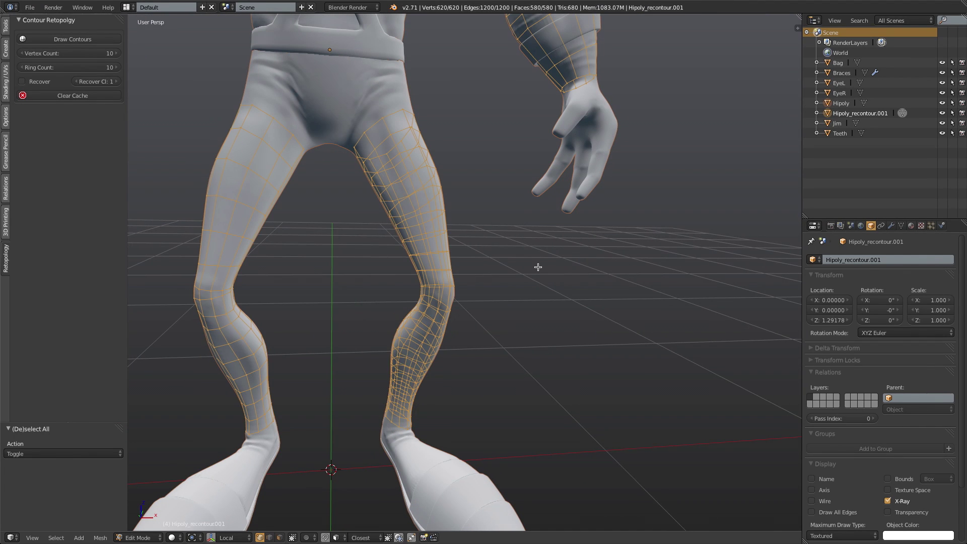
key("g")
left_click(537, 267)
key("a")
middle_click_drag(524, 205, 481, 305, "ctrl")
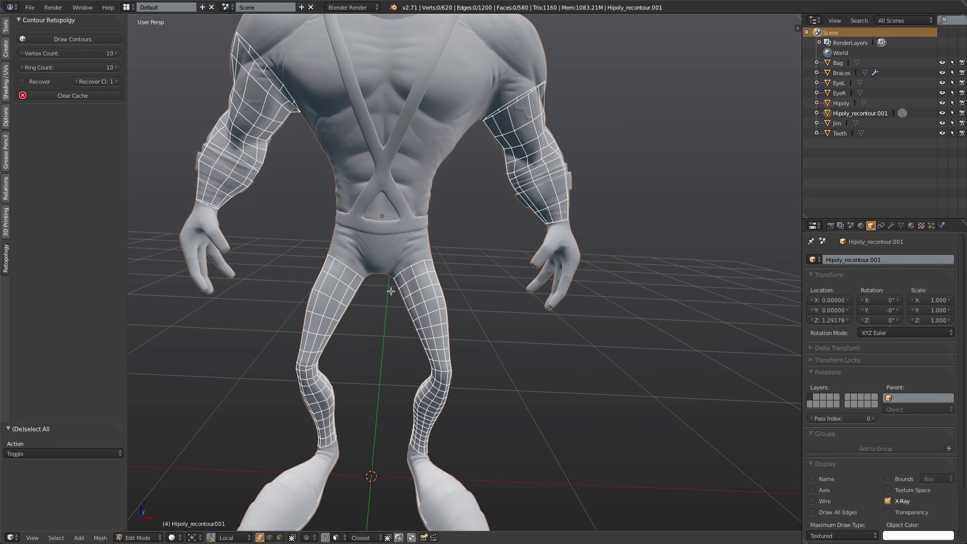
middle_click_drag(391, 291, 540, 331)
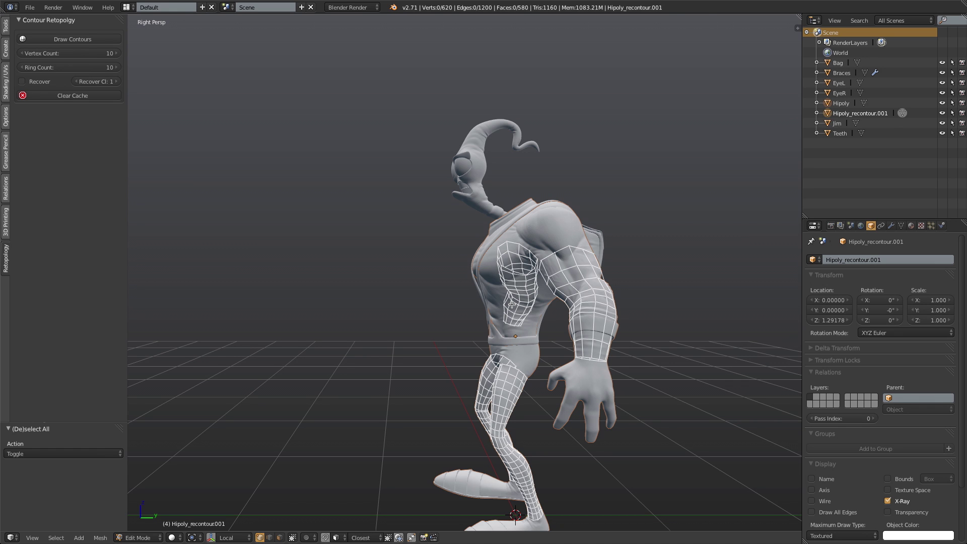
Step: Leave Edit Mode, select the head together with Hipoly_recontour.001 as the active object and re-enter Edit Mode on the retopology mesh
key("Tab")
middle_click_drag(556, 249, 514, 307, "shift")
scroll(515, 307, "up", 2)
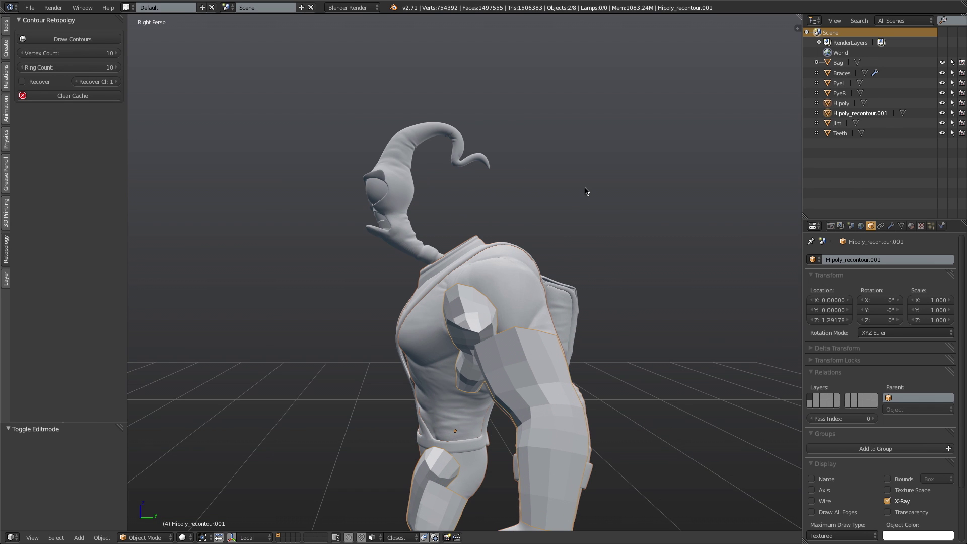
right_click(431, 129)
left_click(865, 113, "shift")
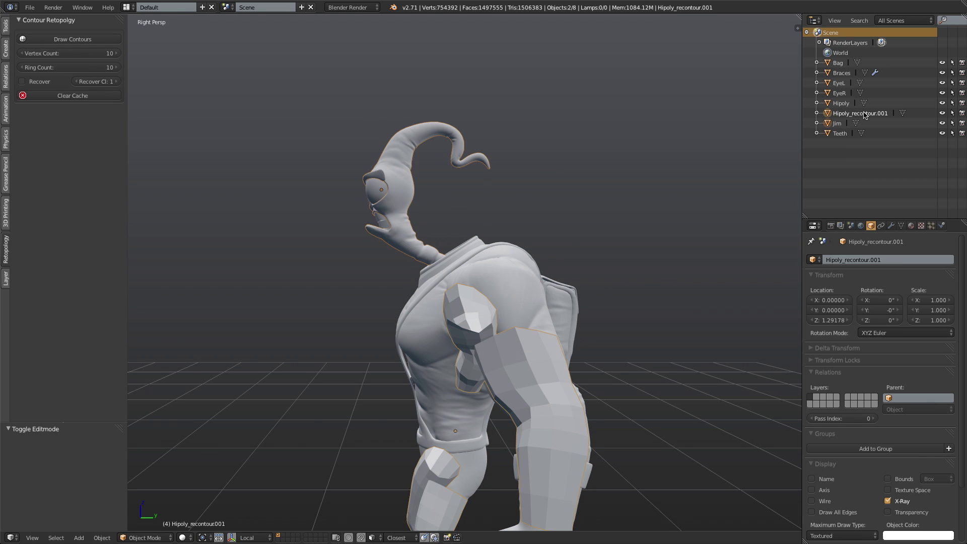
scroll(509, 274, "down", 3)
middle_click_drag(509, 274, 565, 287)
scroll(564, 287, "up", 5)
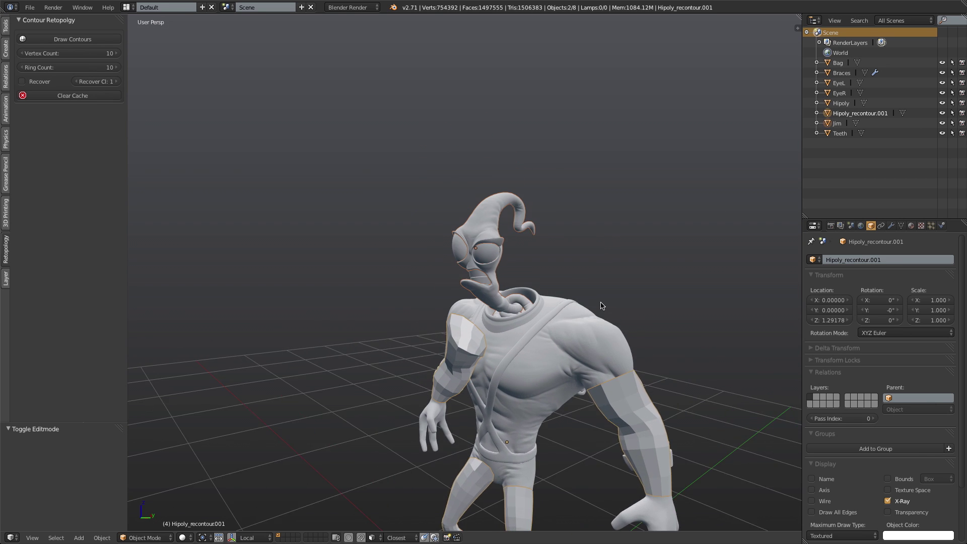
key("Tab")
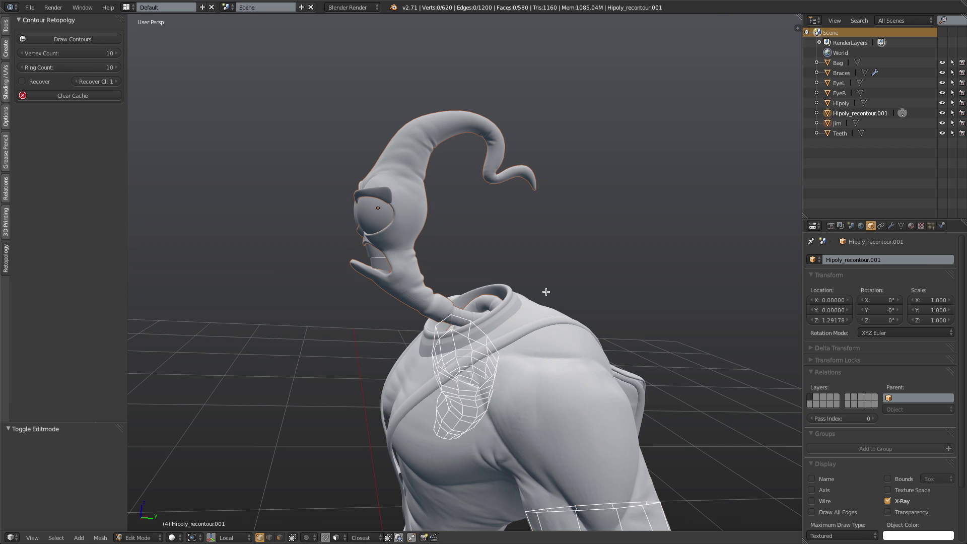
Step: Start a new contour drawing on the head and run loops from above the eye along the curled tentacle to its tip
middle_click_drag(546, 294, 539, 260)
scroll(539, 260, "up", 1)
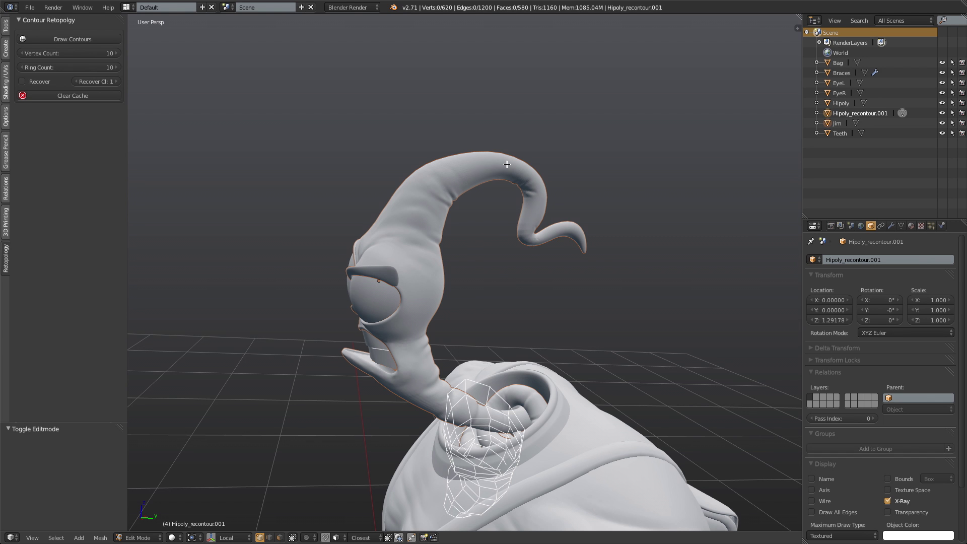
middle_click_drag(474, 292, 426, 293)
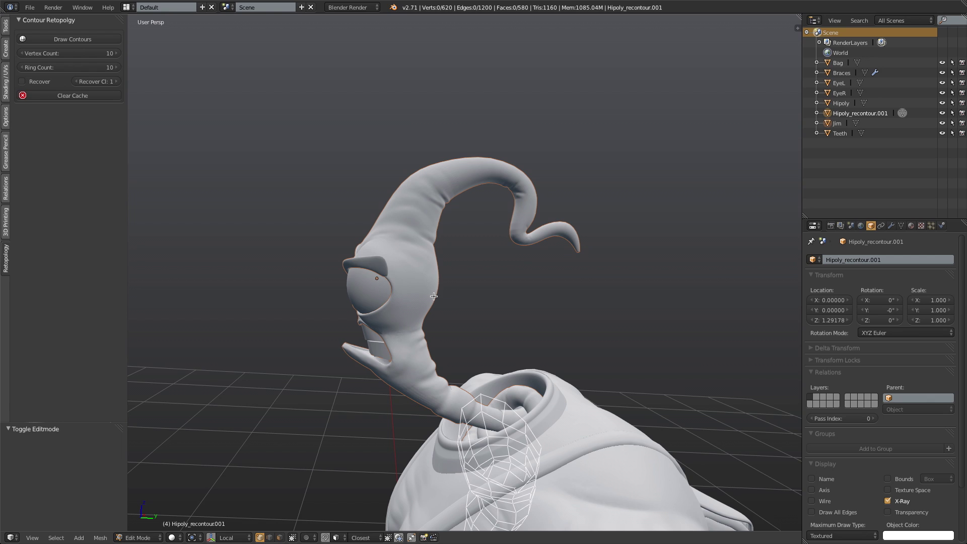
key("ctrl+shift+x")
key("Return")
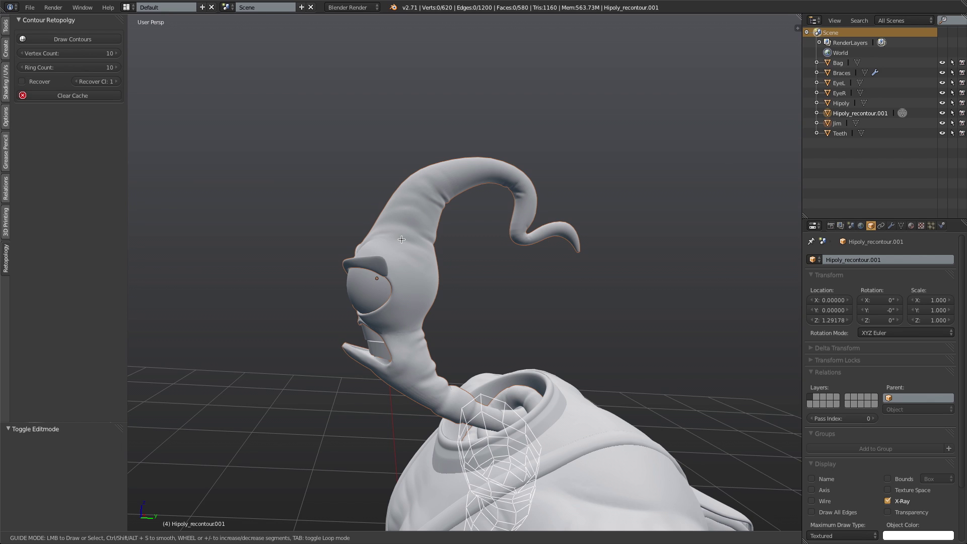
mouse_move(401, 237)
left_mouse_down()
mouse_move(432, 193)
mouse_move(485, 176)
mouse_move(519, 189)
mouse_move(519, 232)
mouse_move(577, 241)
left_mouse_up()
scroll(600, 251, "up", 3)
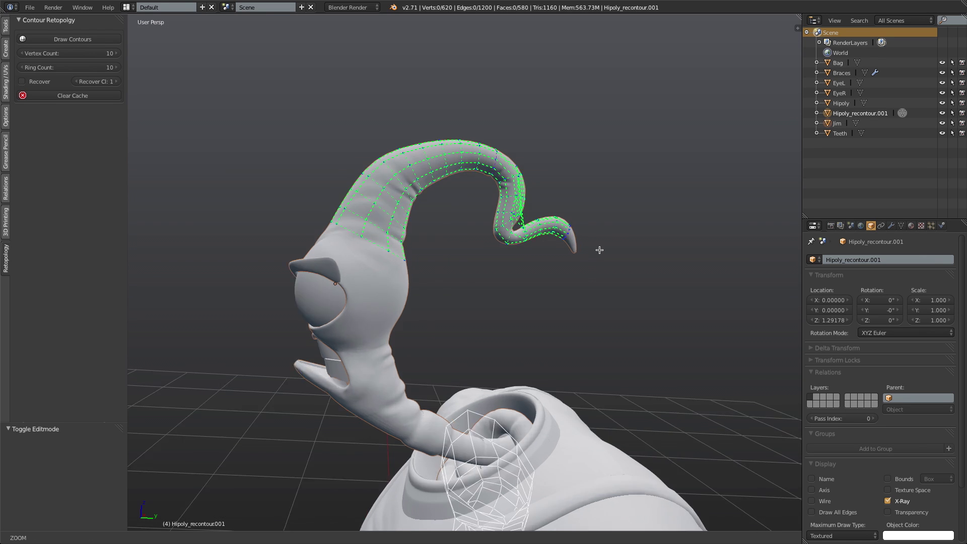
middle_click_drag(547, 248, 521, 319, "shift")
scroll(521, 319, "up", 2)
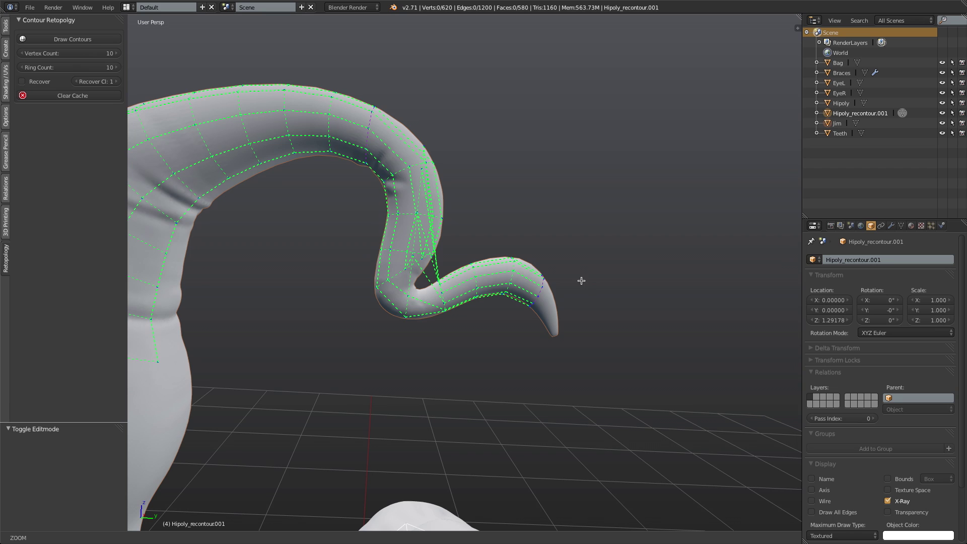
Step: Increase the path segments of the tentacle's loops to 23 and slightly beyond so they follow the sharp bend
scroll(581, 281, "up", 4, "shift")
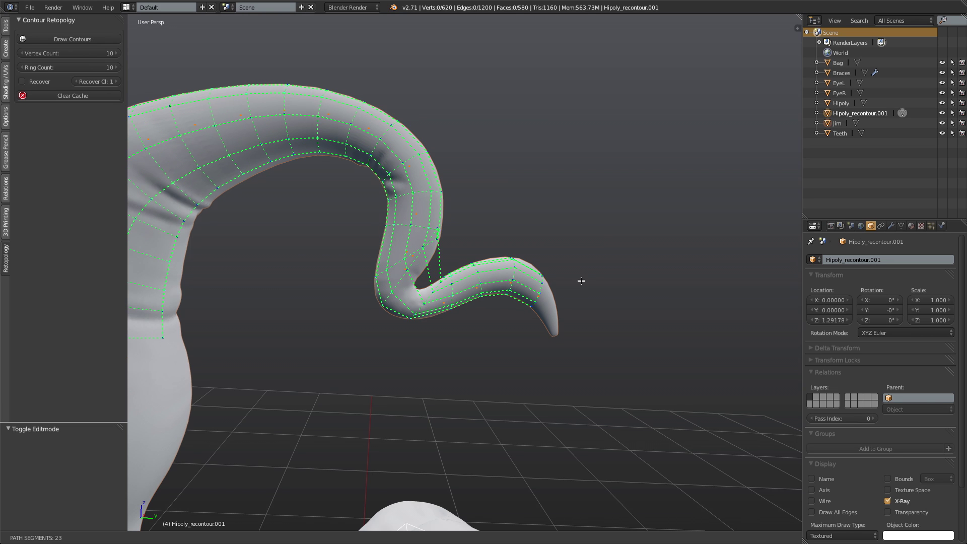
scroll(581, 281, "up", 1, "ctrl")
scroll(581, 281, "up", 1, "ctrl")
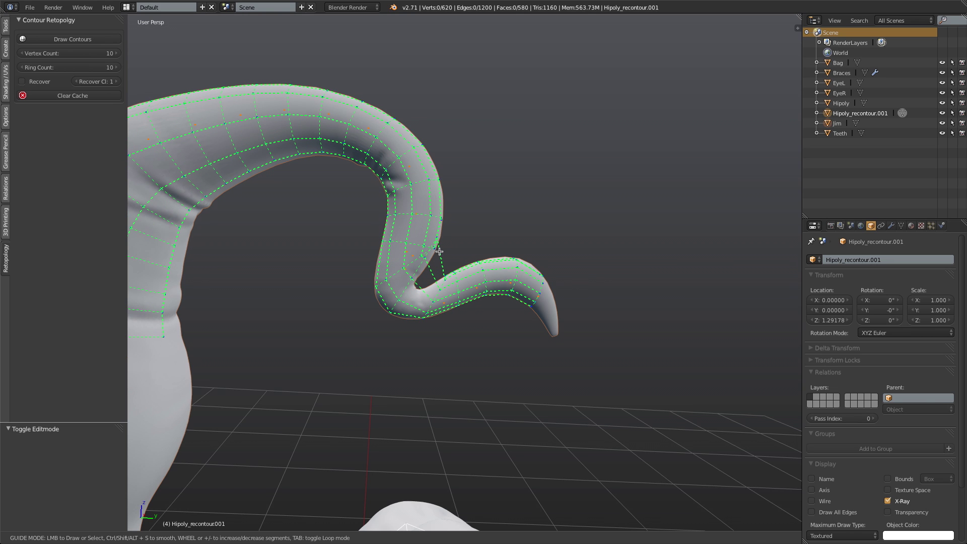
Step: Try 27 and 28 path segments on the tentacle and return to the previous lower count
scroll(441, 185, "up", 1, "ctrl")
scroll(432, 253, "up", 1, "ctrl")
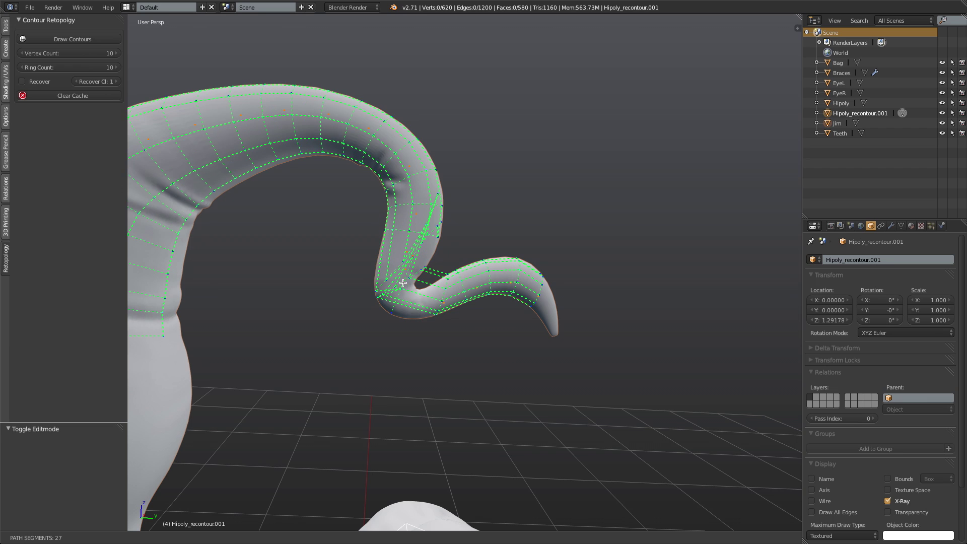
scroll(631, 252, "up", 1)
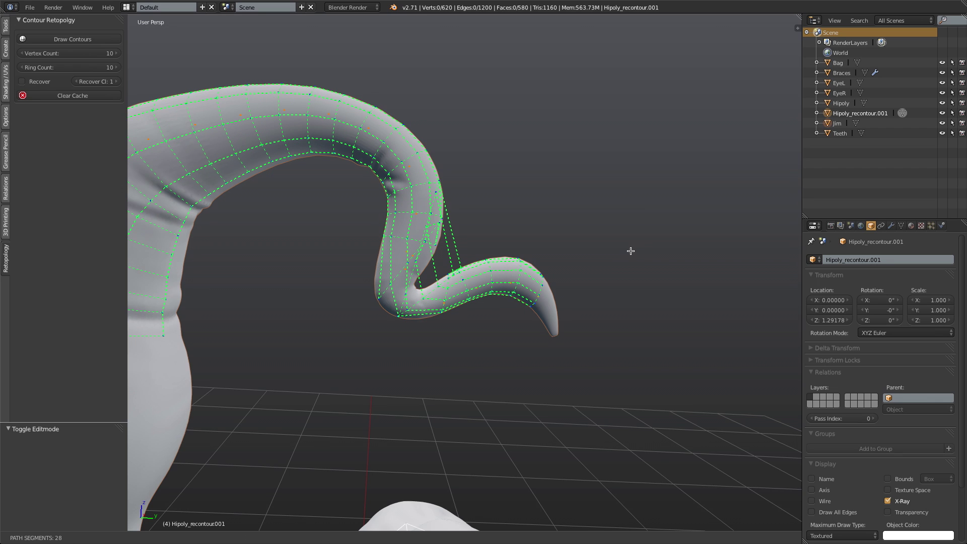
scroll(630, 251, "down", 1, "ctrl")
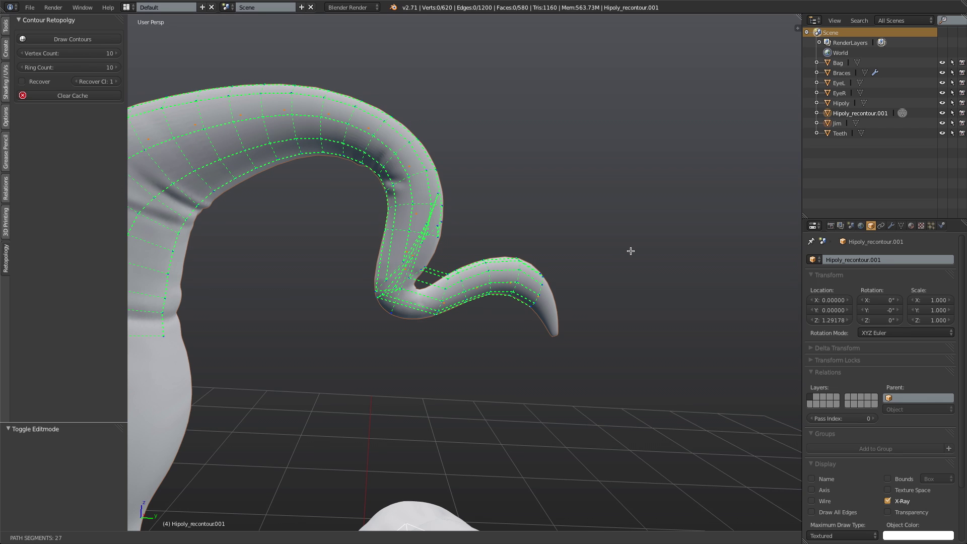
scroll(631, 251, "down", 2)
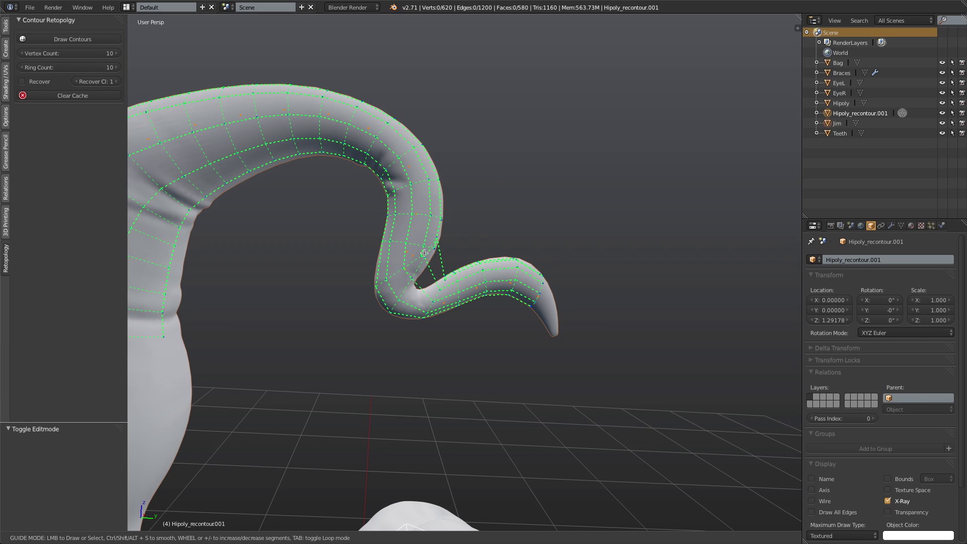
Step: In Loop mode, move and rotate the loops around the tentacle's sharp bend and cut an additional loop across it
key("Tab")
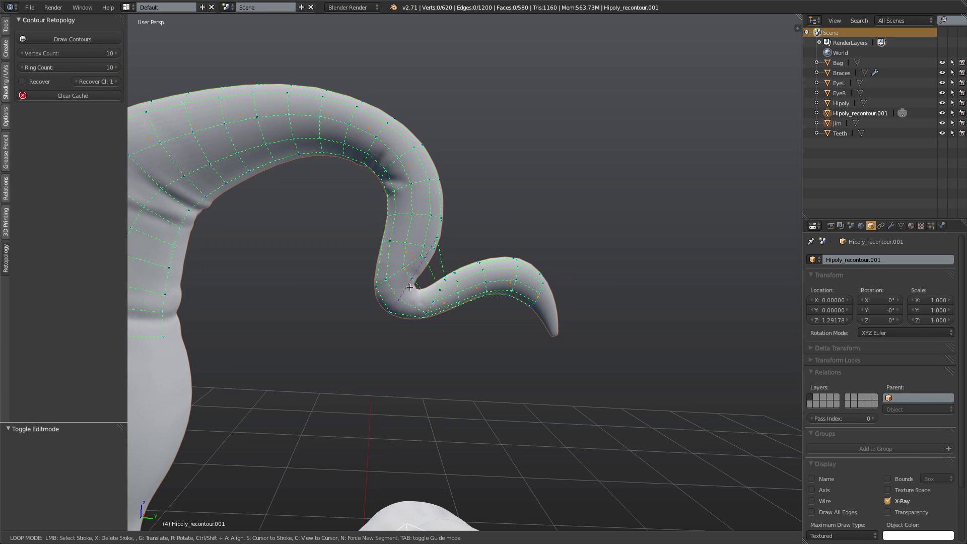
key("g")
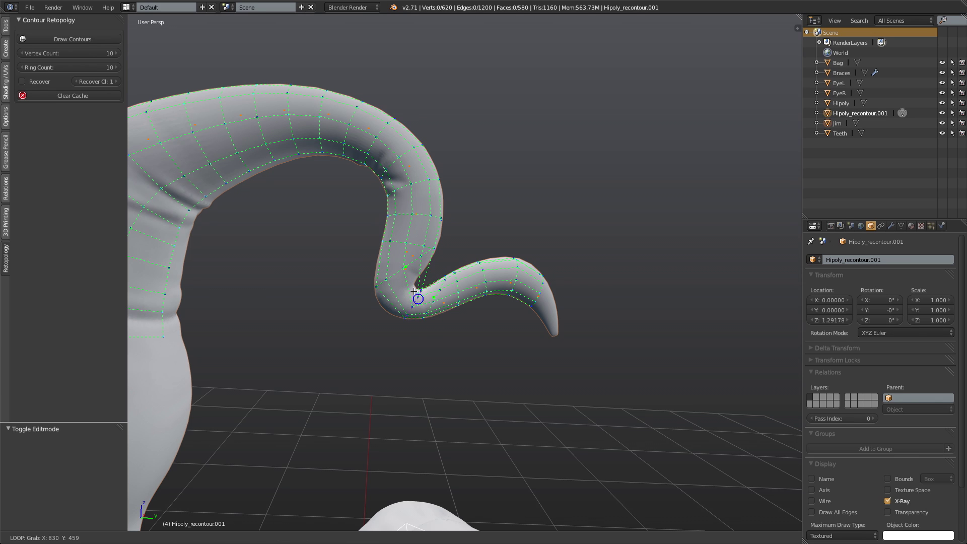
left_click(410, 268)
key("r")
left_click(470, 292)
left_click_drag(427, 275, 359, 303)
key("g")
left_click(440, 298)
left_click_drag(451, 290, 452, 291)
Step: Rotate the end loop near the tentacle's tip to follow its curve and cut another loop beside it
left_click(543, 292)
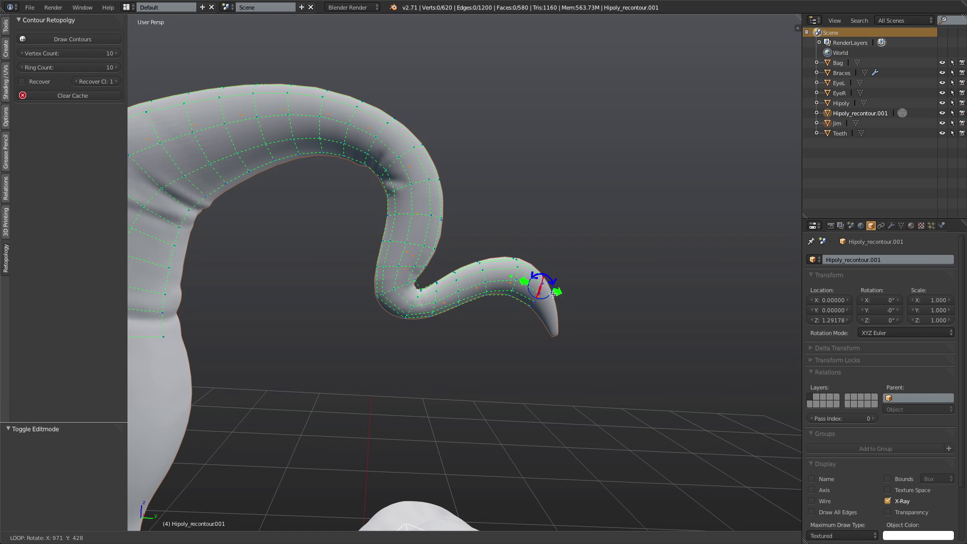
key("r")
left_click(562, 299)
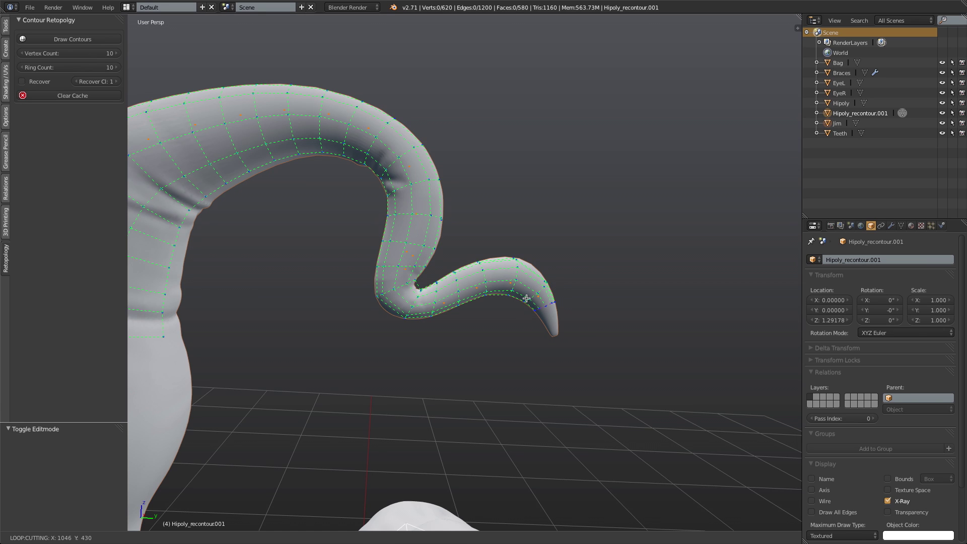
left_click_drag(512, 301, 502, 276)
Step: Cut a loop through the inner corner of the tentacle's sharp bend and slide it into place
middle_click_drag(398, 282, 410, 293, "shift")
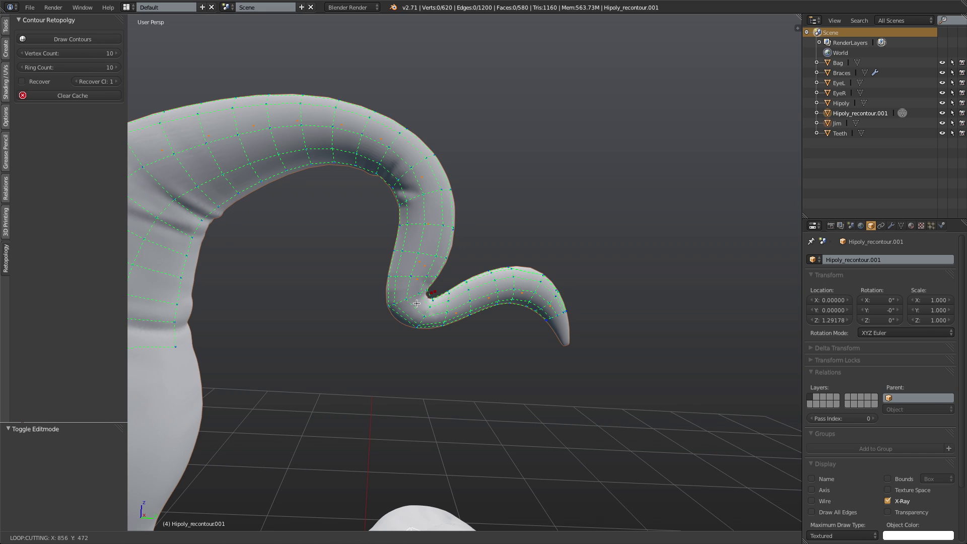
left_click(425, 297)
key("g")
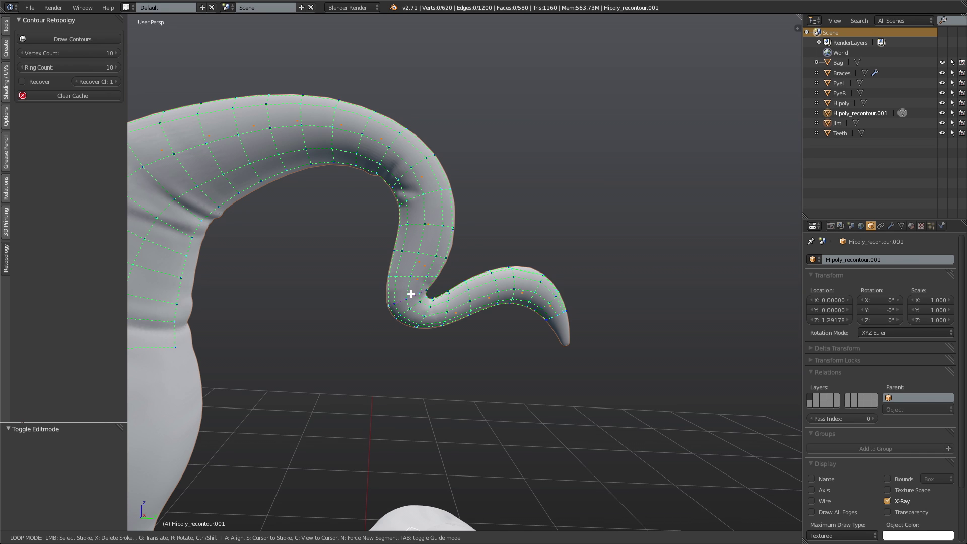
left_click(469, 292)
Step: Commit the tentacle's contour loops to the retopology mesh
scroll(433, 317, "down", 4)
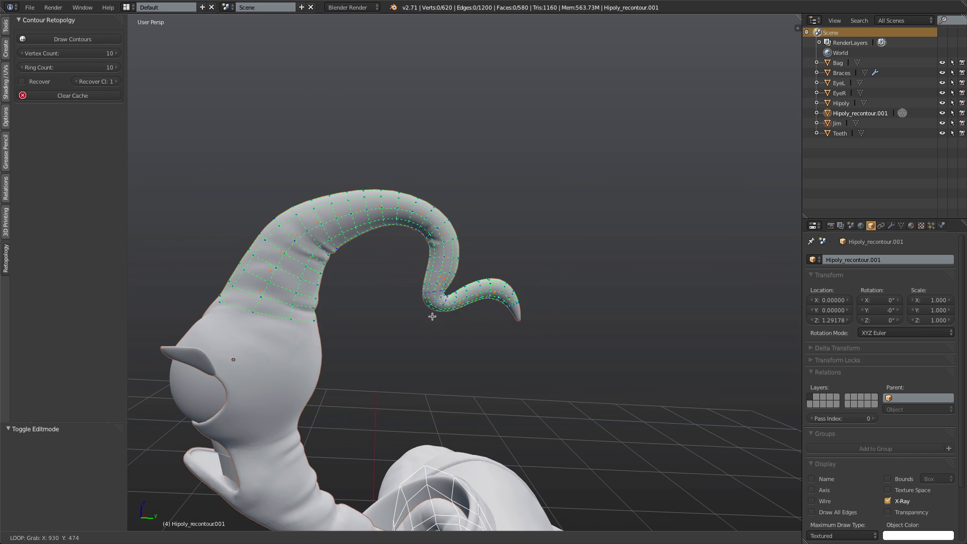
middle_click_drag(432, 317, 497, 320)
key("Return")
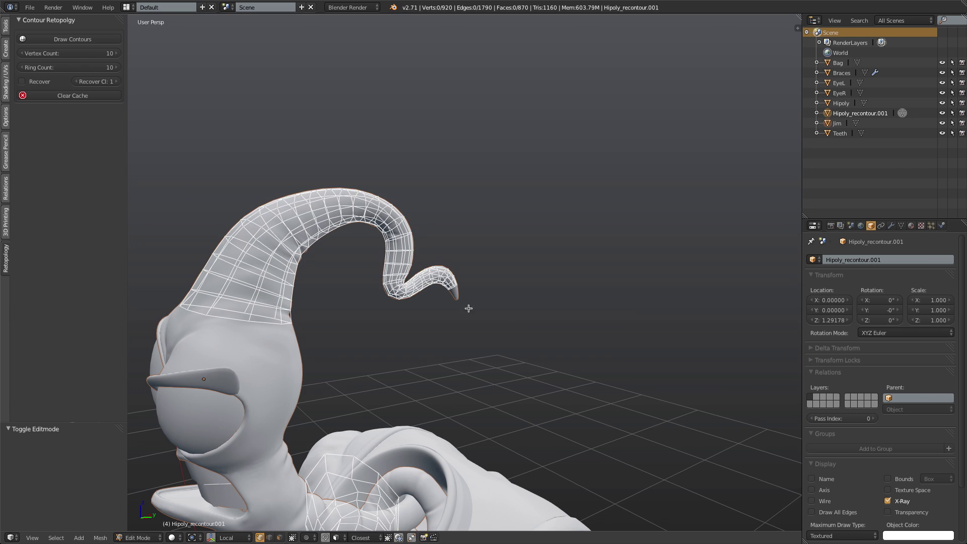
key("a")
key("g")
left_click(389, 272)
key("a")
scroll(504, 330, "down", 5)
middle_click_drag(521, 330, 593, 289)
scroll(456, 333, "down", 5)
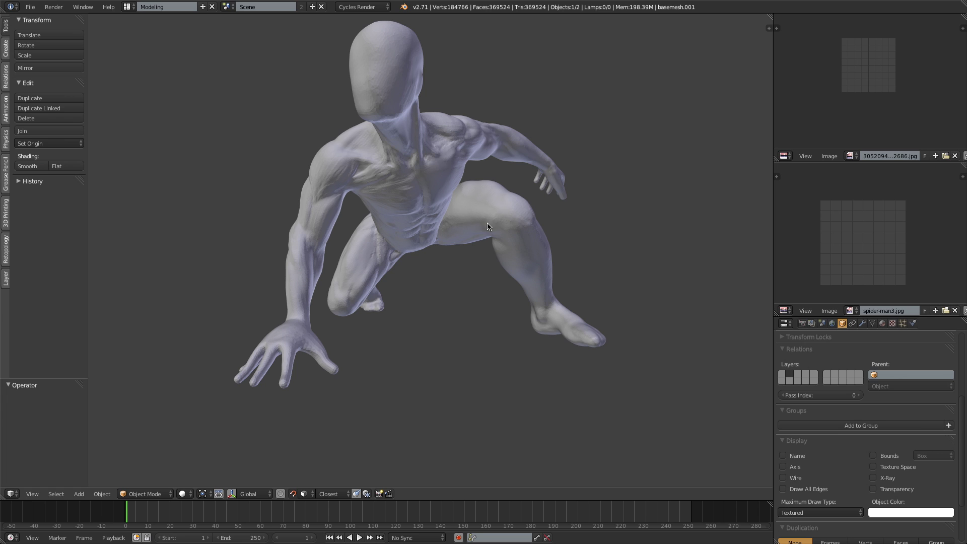
Step: Start a contour drawing on the crouching figure and cut three loops around the upper part of the outstretched arm
mouse_move(488, 225)
middle_mouse_down()
mouse_move(552, 298)
mouse_move(396, 227)
mouse_move(455, 263)
middle_mouse_up()
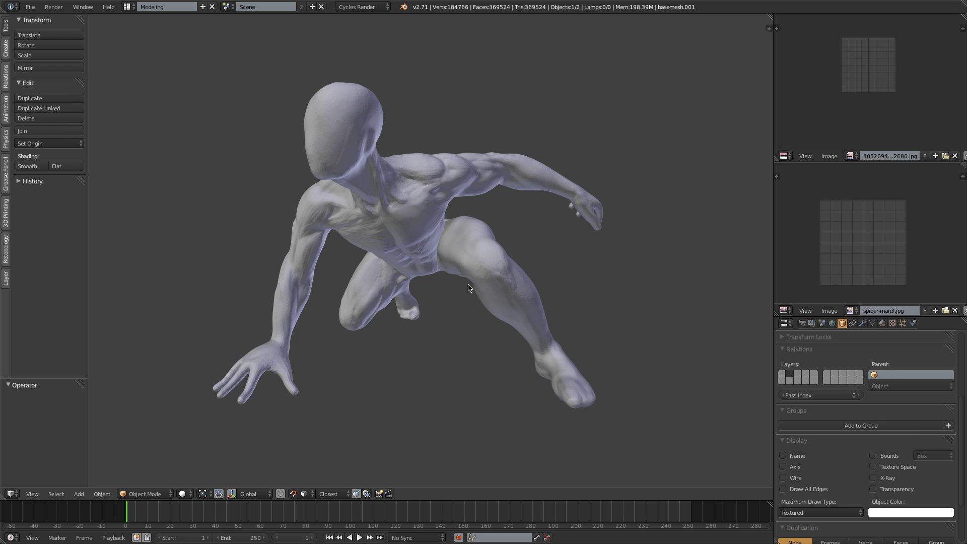
middle_click_drag(505, 246, 434, 300, "shift")
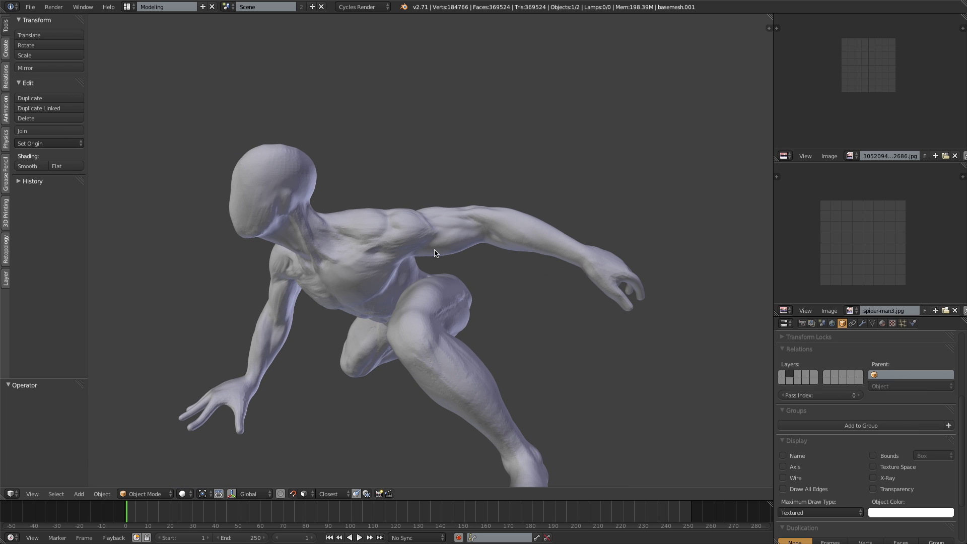
key("ctrl+shift+v")
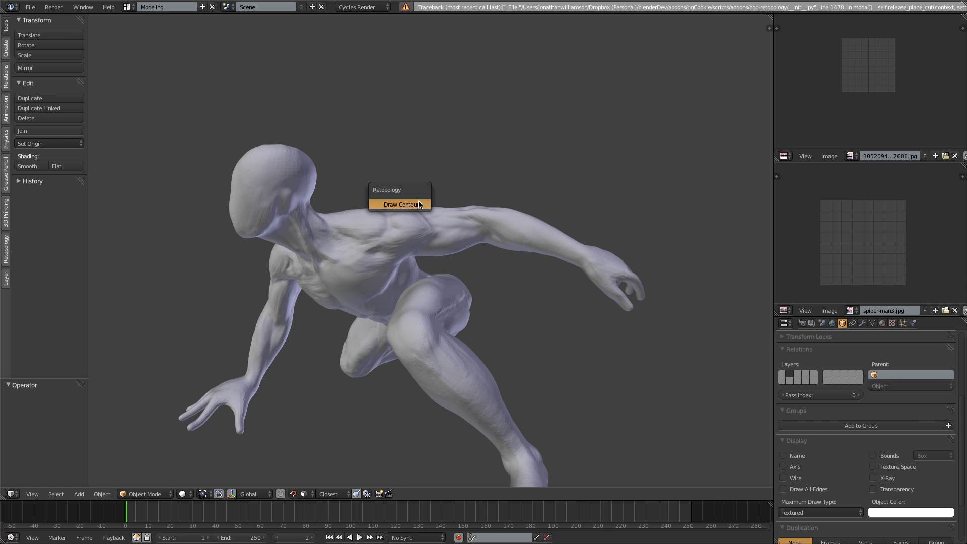
left_click(427, 204)
left_click_drag(411, 189, 421, 268)
left_click_drag(439, 201, 447, 260)
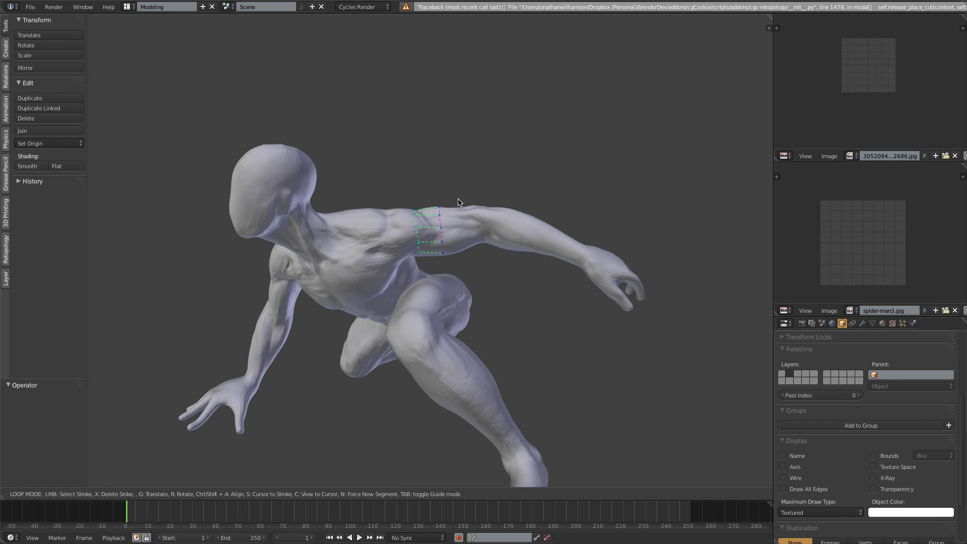
left_click_drag(459, 203, 464, 265)
Step: Switch to Guide mode and extend the loops with a guide stroke along the outstretched arm to the wrist
key("Tab")
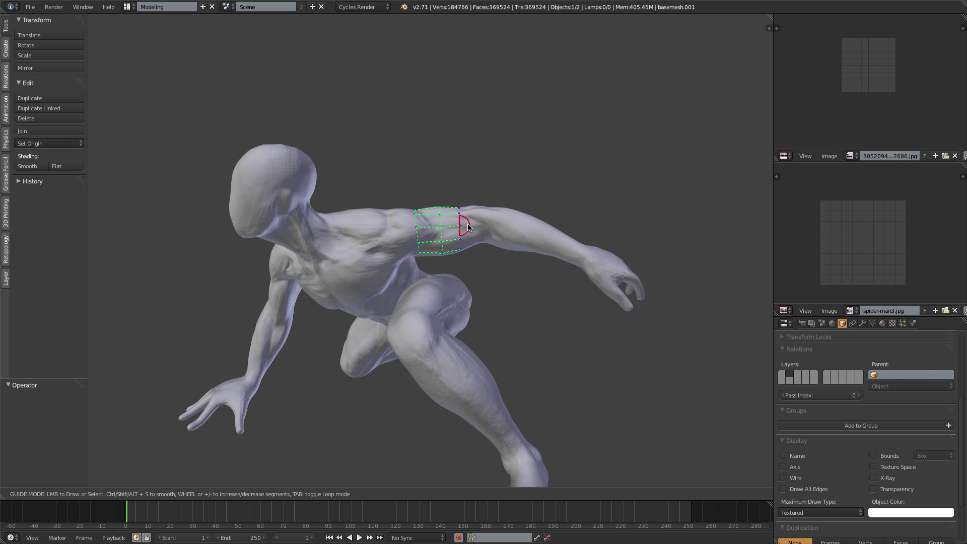
left_click_drag(467, 226, 594, 267)
mouse_move(335, 302)
middle_mouse_down()
mouse_move(409, 235)
mouse_move(490, 207)
middle_mouse_up()
scroll(532, 319, "up", 2)
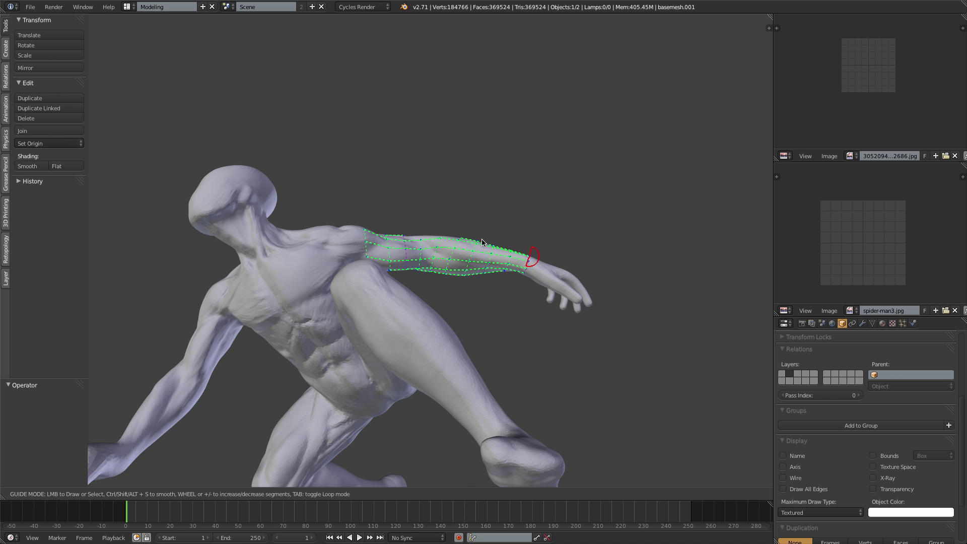
middle_click_drag(482, 241, 375, 330)
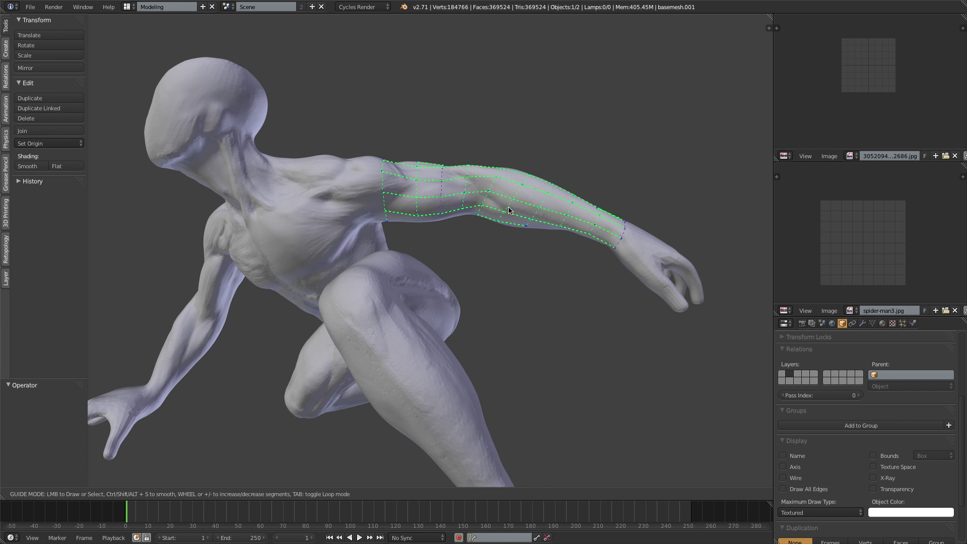
Step: Run contour loops along the planted arm from the upper arm down to the wrist
scroll(611, 245, "down", 3)
middle_click_drag(524, 258, 573, 269)
scroll(570, 270, "up", 3)
middle_click_drag(509, 278, 540, 282)
scroll(524, 275, "up", 2)
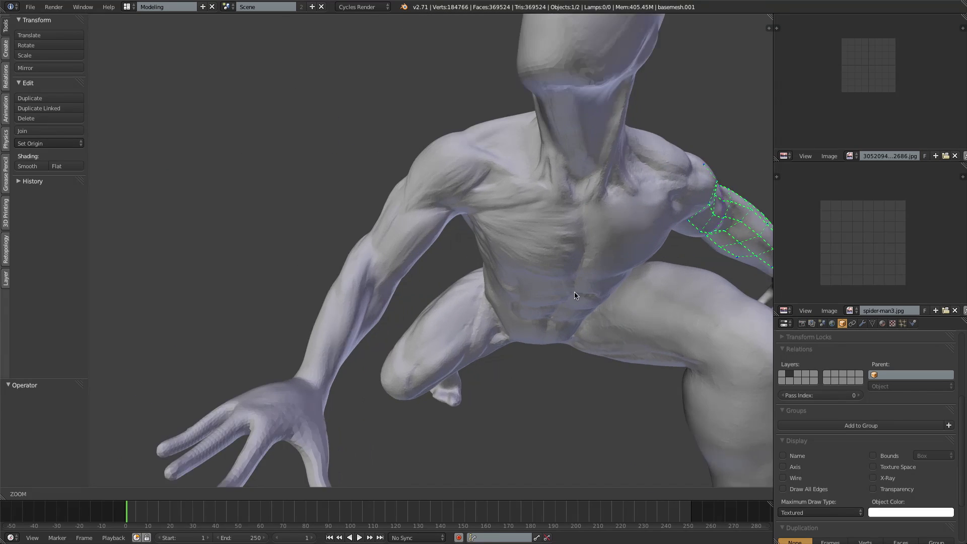
middle_click_drag(461, 239, 522, 249)
left_click_drag(489, 203, 416, 305)
left_click_drag(383, 373, 383, 375)
Step: In Loop mode, cut a loop around the planted arm just below the shoulder
scroll(482, 333, "down", 5)
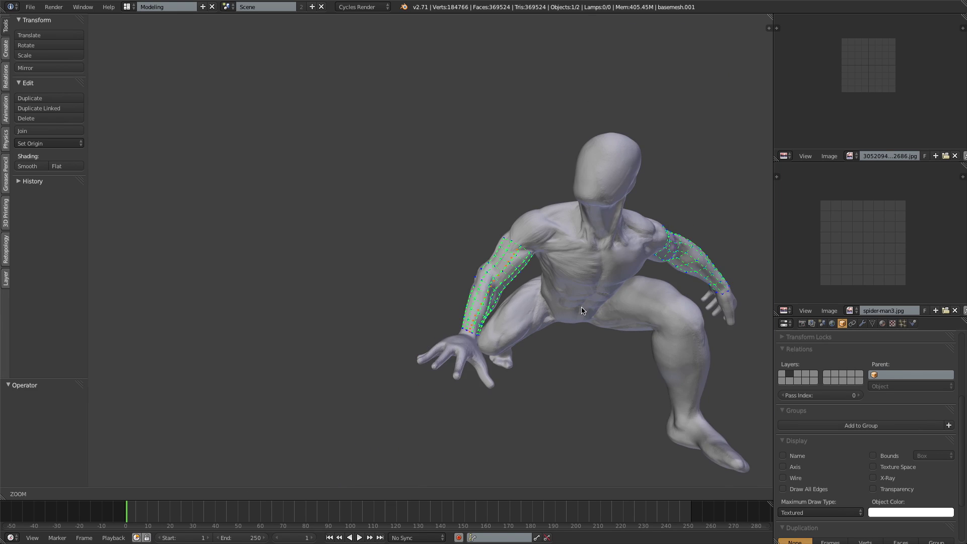
mouse_move(483, 334)
middle_mouse_down()
mouse_move(431, 379)
mouse_move(479, 369)
mouse_move(370, 310)
middle_mouse_up()
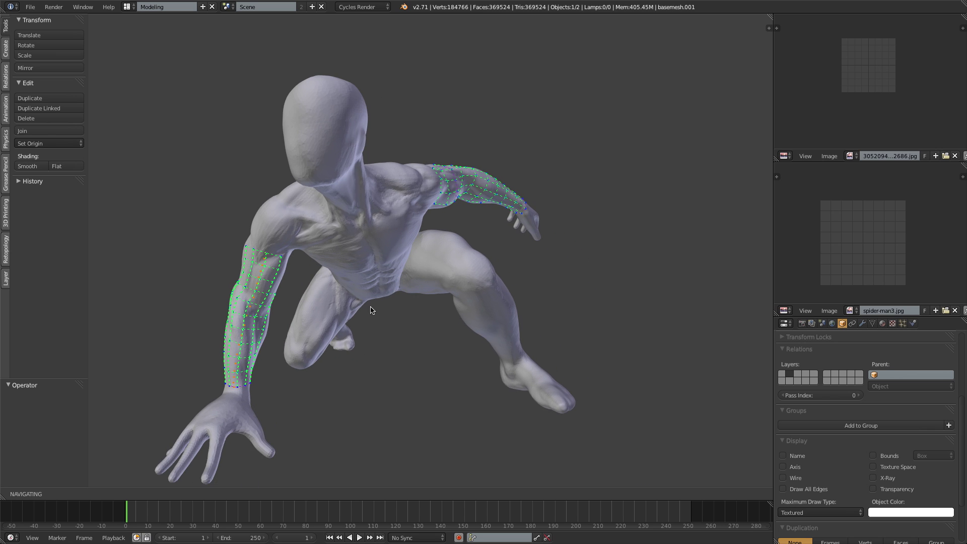
middle_click_drag(327, 332, 299, 271, "ctrl")
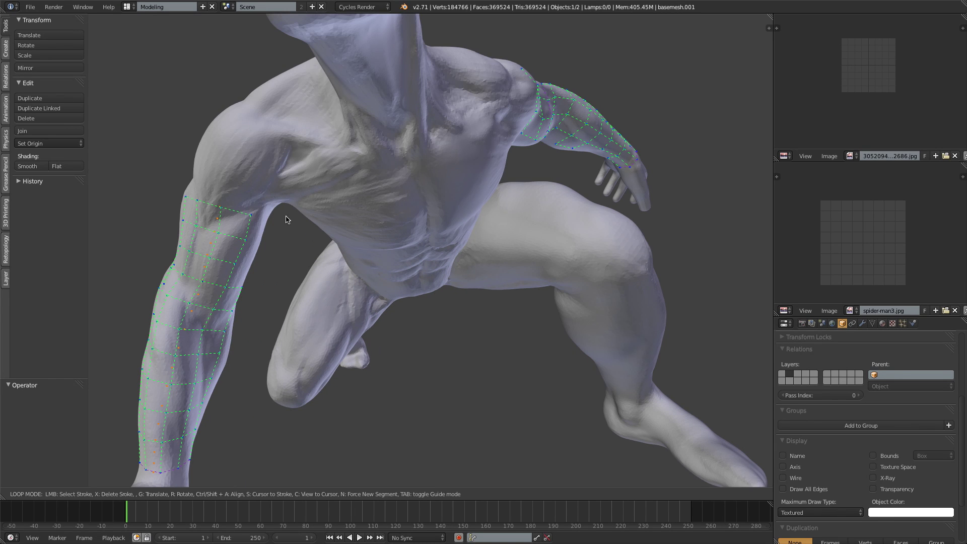
left_click_drag(274, 207, 170, 146)
Step: Cut a loop at the outstretched arm's elbow, then rotate and slide it to match the forearm's direction
middle_click_drag(227, 178, 581, 138)
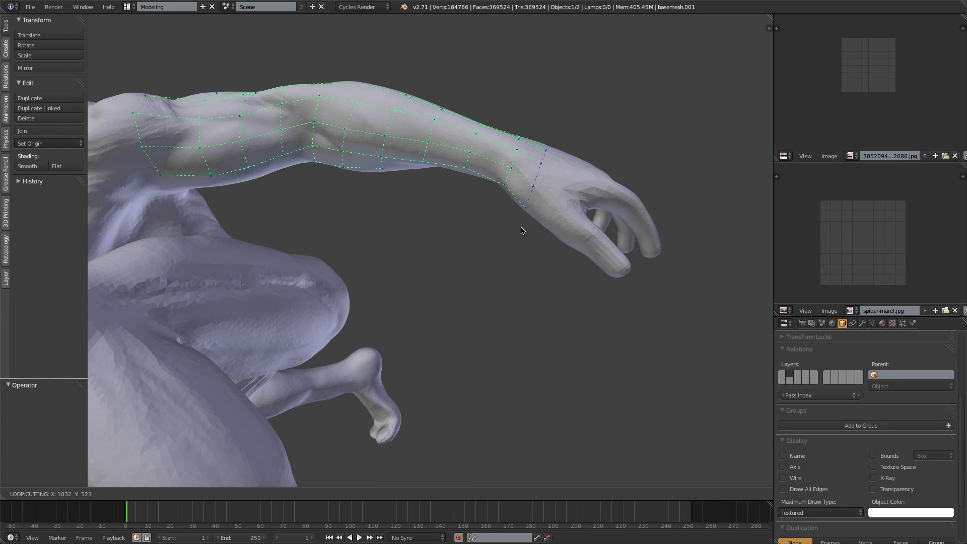
middle_click_drag(466, 209, 461, 178)
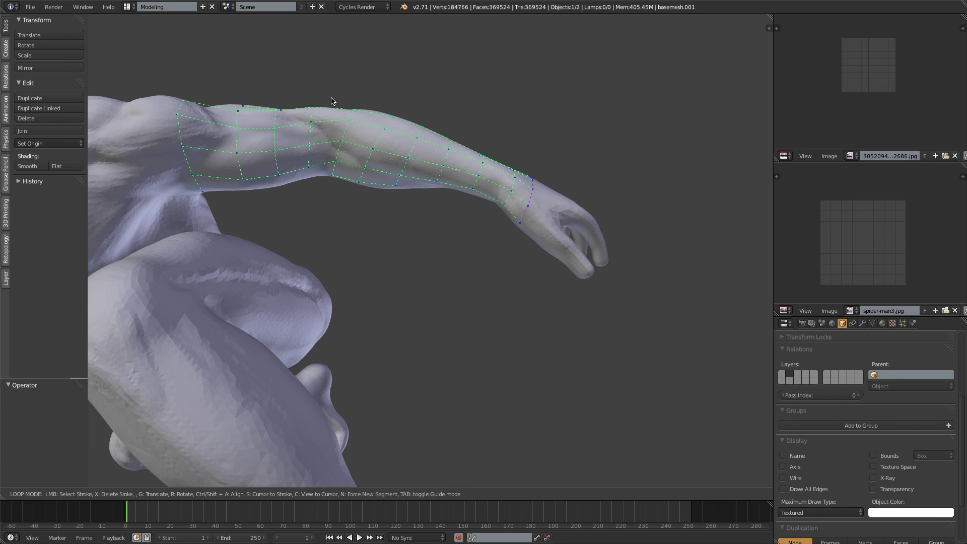
left_click_drag(335, 99, 324, 190)
key("g")
key("r")
left_click(420, 153)
key("g")
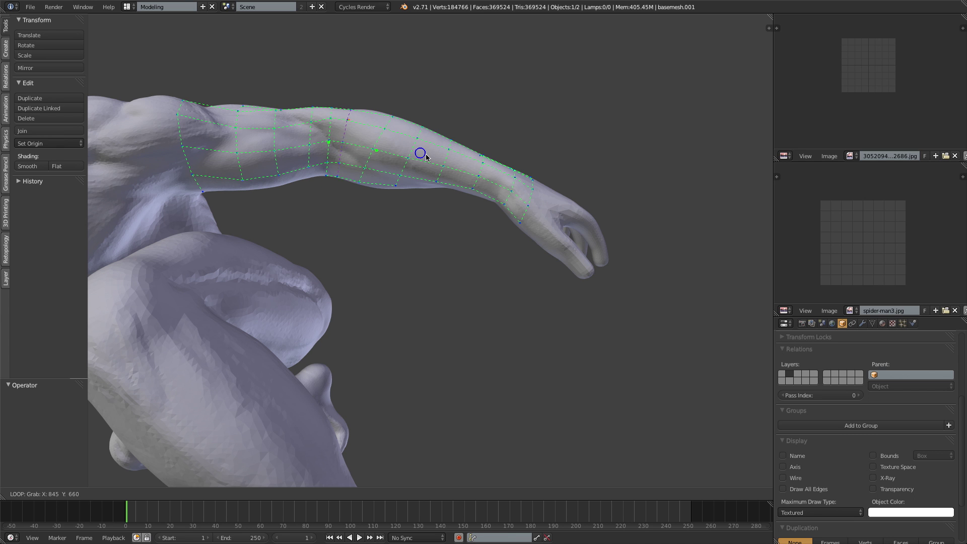
left_click(421, 153)
Step: Select the wrist loop of the planted arm and set its ring segments to 13
scroll(446, 101, "up", 5)
middle_click_drag(446, 101, 443, 181)
scroll(443, 184, "down", 8)
middle_click_drag(378, 292, 464, 283)
scroll(499, 238, "up", 3)
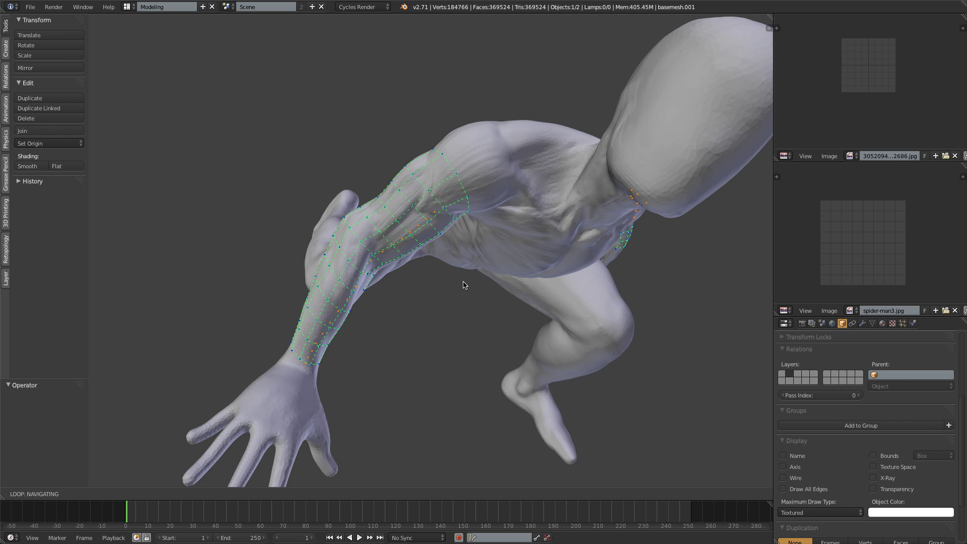
left_click(304, 362)
middle_click_drag(305, 362, 435, 360)
scroll(434, 361, "down", 3)
scroll(435, 361, "up", 3, "ctrl")
scroll(416, 382, "down", 2, "ctrl")
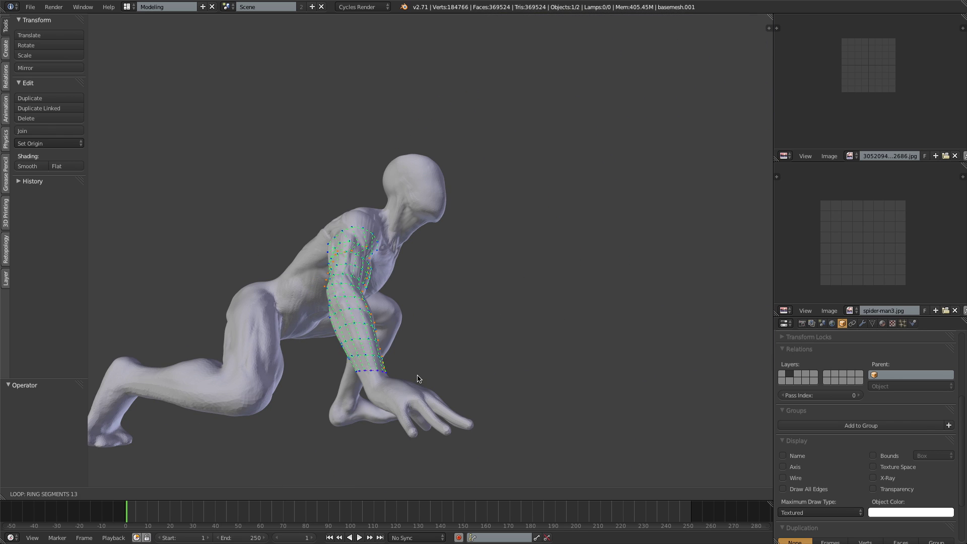
Step: Rotate the planted arm's wrist loop to match the joint and cut another loop across the wrist
scroll(417, 392, "up", 4)
middle_click_drag(417, 392, 447, 384)
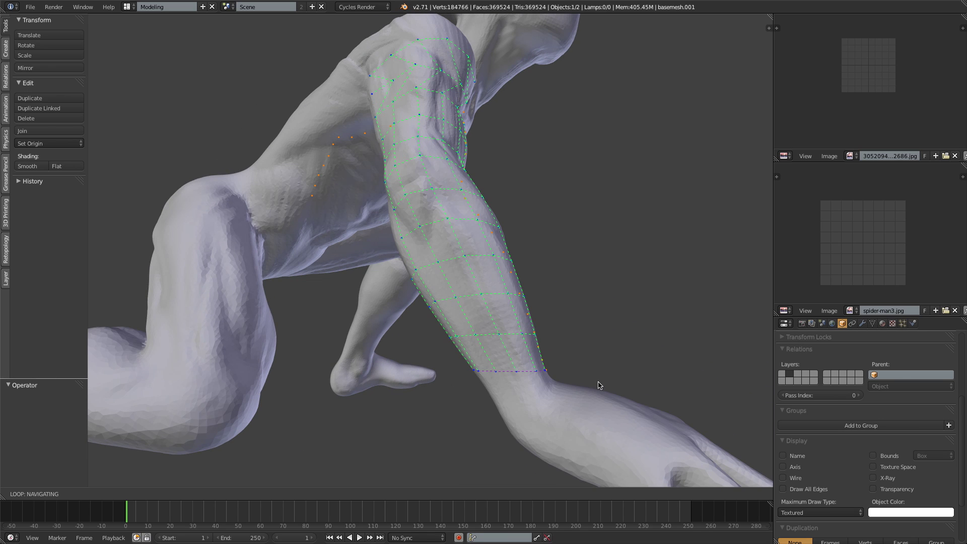
key("r")
left_click(492, 379)
left_click_drag(563, 371, 478, 444)
Step: Cut loops around the kneeling leg's thigh from below the hip to just above the knee, rotating them across the limb
scroll(580, 386, "down", 5)
mouse_move(570, 384)
middle_mouse_down()
mouse_move(527, 373)
mouse_move(497, 345)
middle_mouse_up()
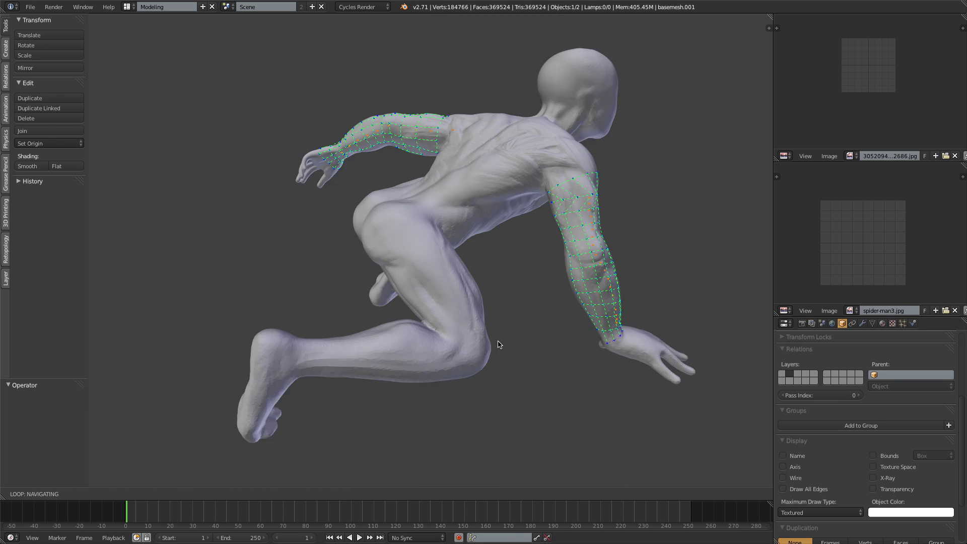
scroll(443, 249, "up", 4)
middle_click_drag(550, 284, 489, 300)
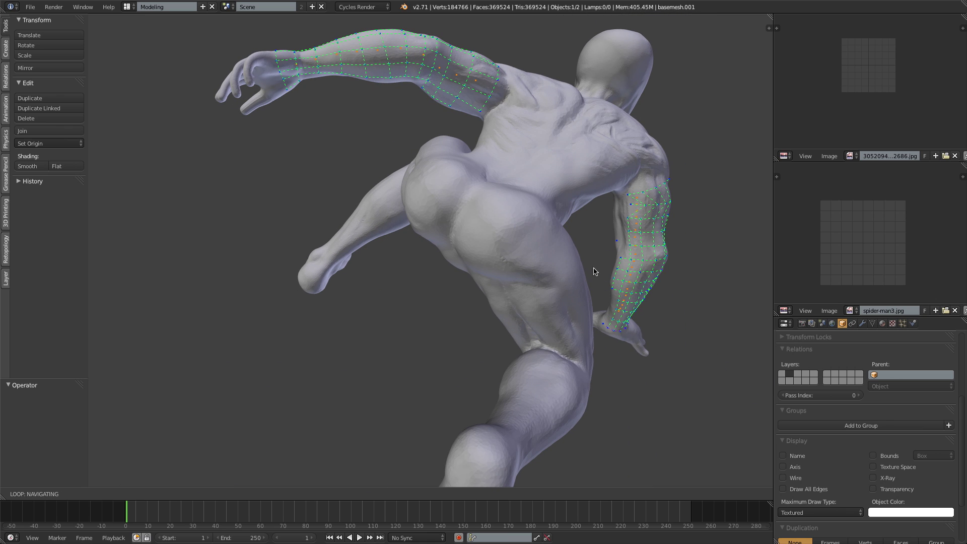
left_click_drag(584, 234, 463, 300)
mouse_move(463, 300)
middle_mouse_down()
mouse_move(460, 341)
mouse_move(384, 324)
middle_mouse_up()
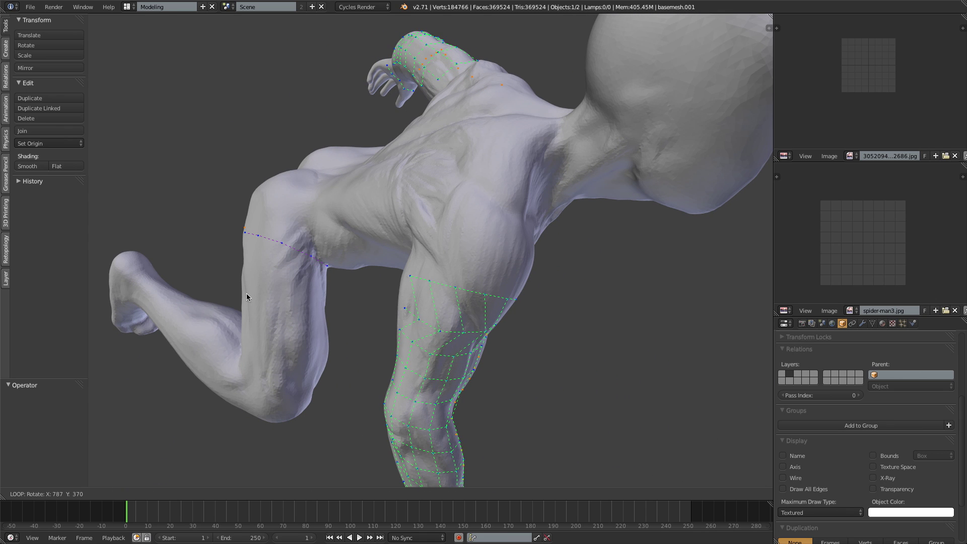
left_click_drag(234, 270, 355, 303)
mouse_move(328, 363)
middle_mouse_down()
mouse_move(419, 312)
mouse_move(440, 265)
middle_mouse_up()
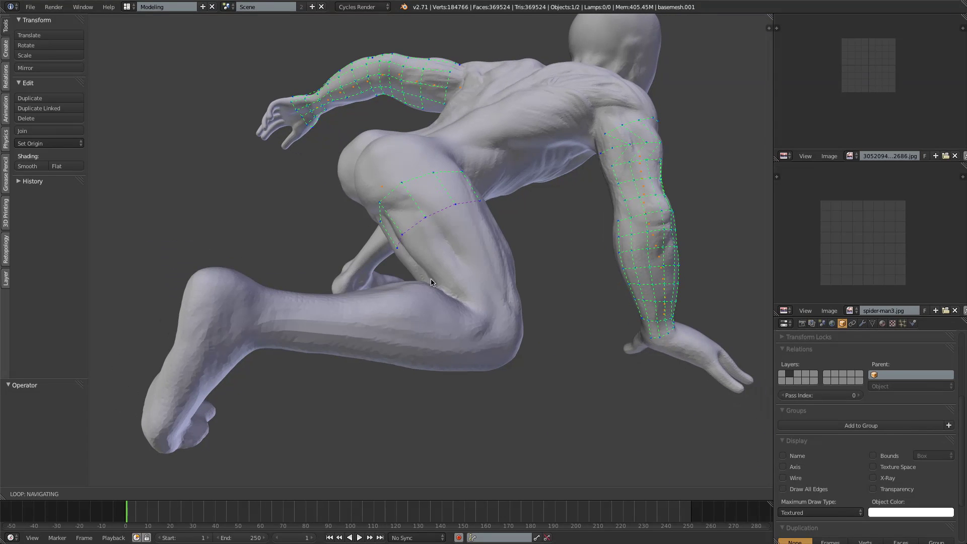
middle_click_drag(395, 289, 416, 323)
middle_click_drag(444, 393, 338, 304)
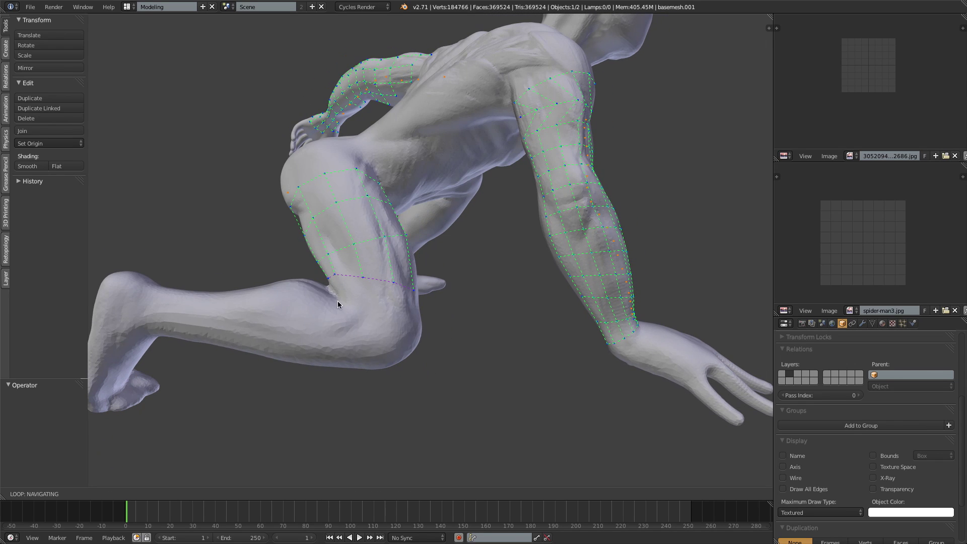
Step: Cut a diagonal loop across the kneeling leg's bent knee and delete the misplaced loop drawn beside it
left_click_drag(329, 291, 415, 344)
mouse_move(332, 304)
left_mouse_down()
mouse_move(342, 344)
mouse_move(367, 334)
left_mouse_up()
key("x")
left_click(321, 311)
Step: Cut a series of loops around the kneeling leg's calf from below the knee to the ankle
left_click_drag(284, 297, 283, 337)
left_click_drag(264, 303, 261, 338)
left_click_drag(229, 285, 218, 348)
left_click_drag(195, 273, 181, 340)
left_click_drag(159, 277, 152, 337)
Step: Select the loop at the kneeling leg's bent knee and rotate it to follow the joint
left_click(357, 326)
key("r")
left_click(481, 363)
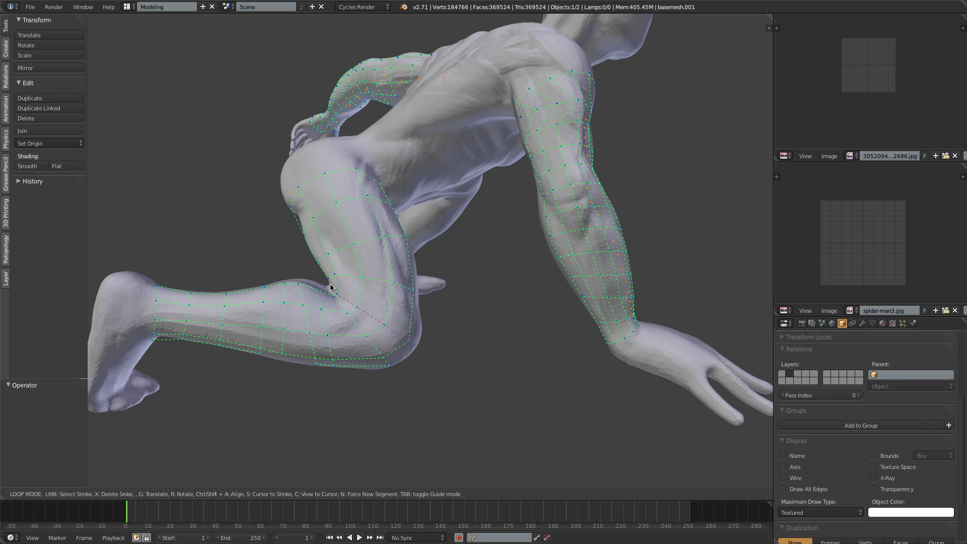
Step: Shift the vertices of the planted arm's selected upper-arm loop by 0.25
mouse_move(440, 324)
middle_mouse_down()
mouse_move(429, 255)
mouse_move(430, 331)
mouse_move(447, 357)
mouse_move(470, 371)
mouse_move(546, 356)
mouse_move(408, 282)
mouse_move(265, 320)
mouse_move(304, 307)
middle_mouse_up()
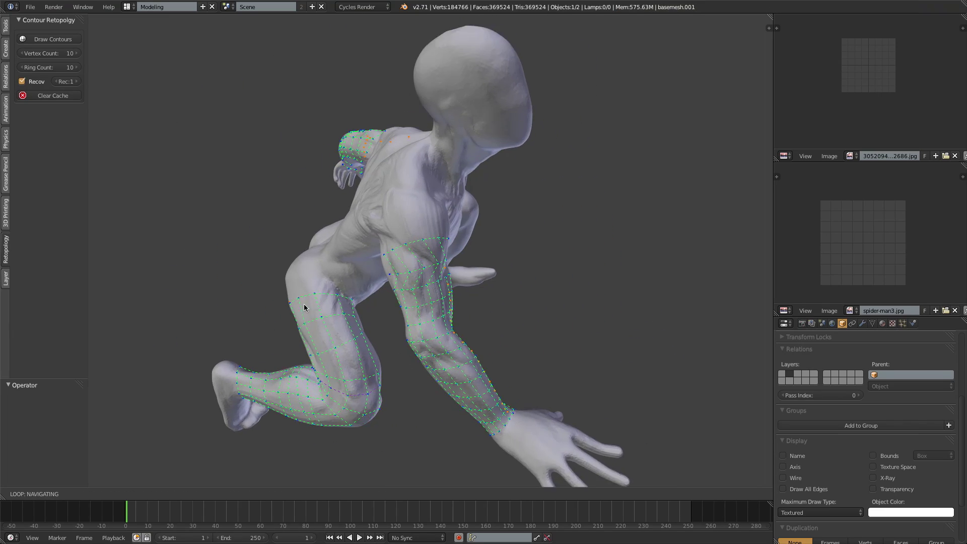
scroll(304, 307, "up", 1)
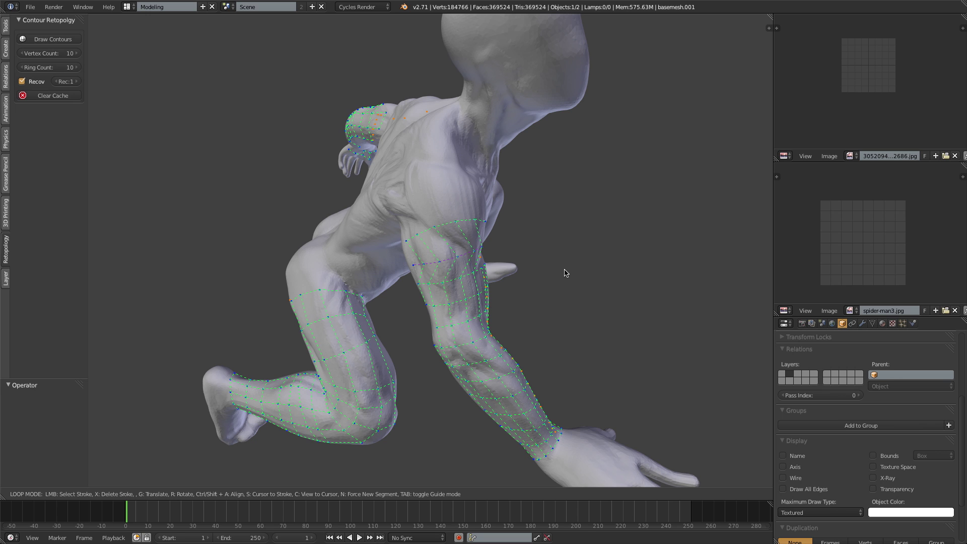
scroll(567, 275, "up", 1, "shift")
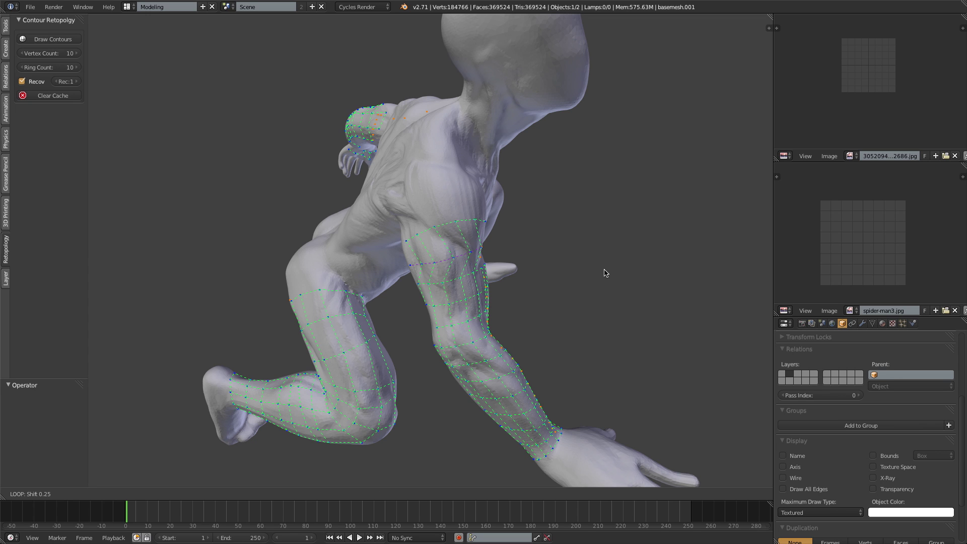
Step: Cut a series of contour loops around the front leg's lower leg from just below the knee to the ankle
scroll(623, 276, "up", 3, "shift")
mouse_move(618, 298)
middle_mouse_down()
mouse_move(563, 324)
mouse_move(458, 318)
mouse_move(400, 218)
mouse_move(464, 215)
middle_mouse_up()
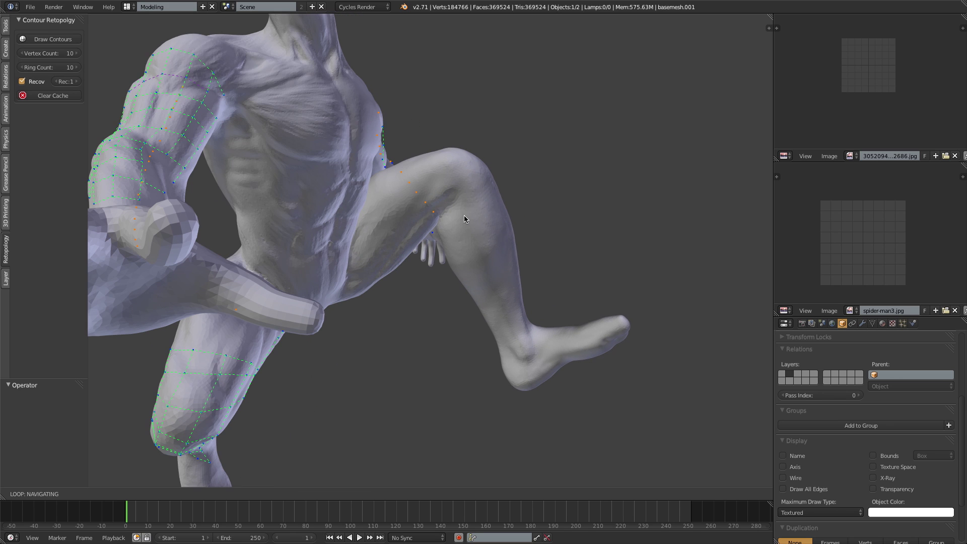
middle_click_drag(439, 330, 450, 218)
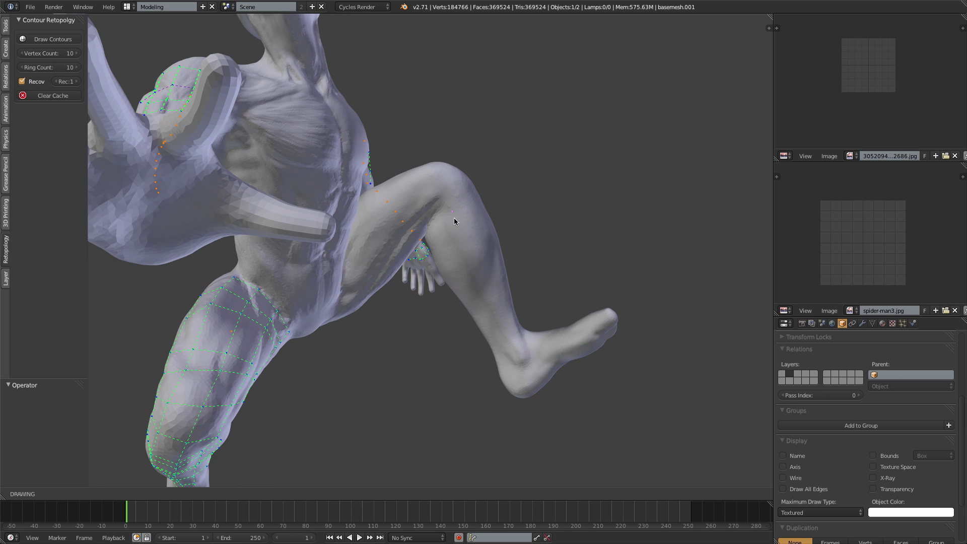
left_click_drag(453, 212, 509, 348)
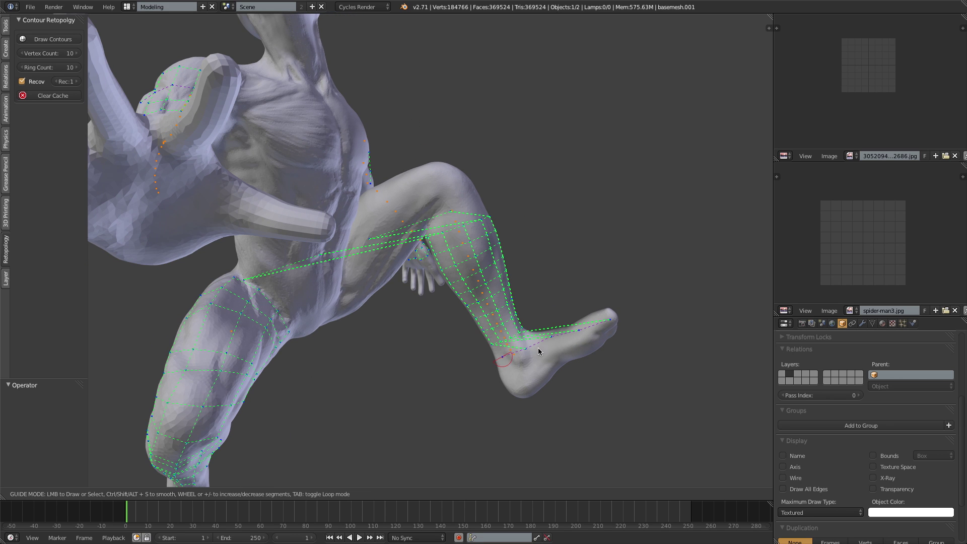
middle_click_drag(351, 278, 330, 260)
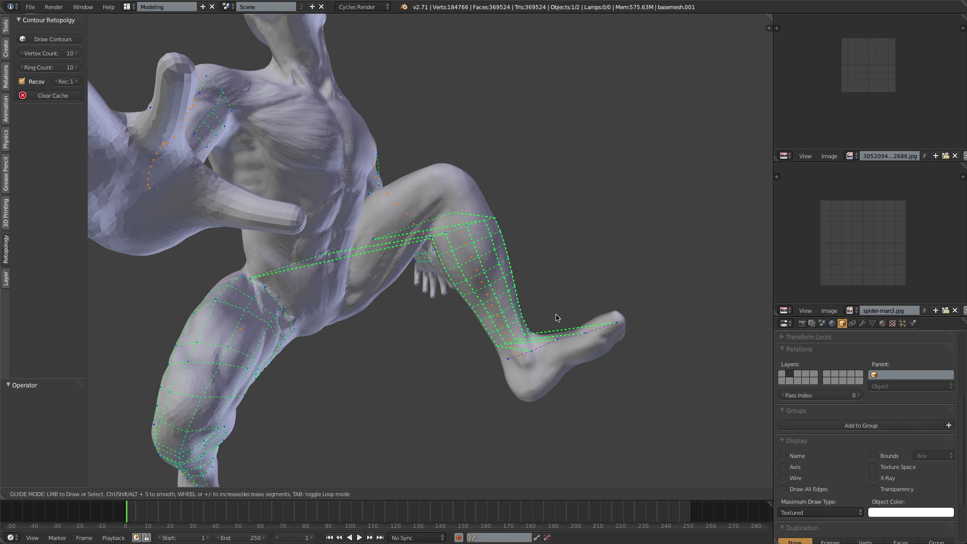
Step: Delete the two stray loops on the front leg, the one stretching to the kneeling thigh and the one along the foot
key("Tab")
left_click(298, 263)
key("x")
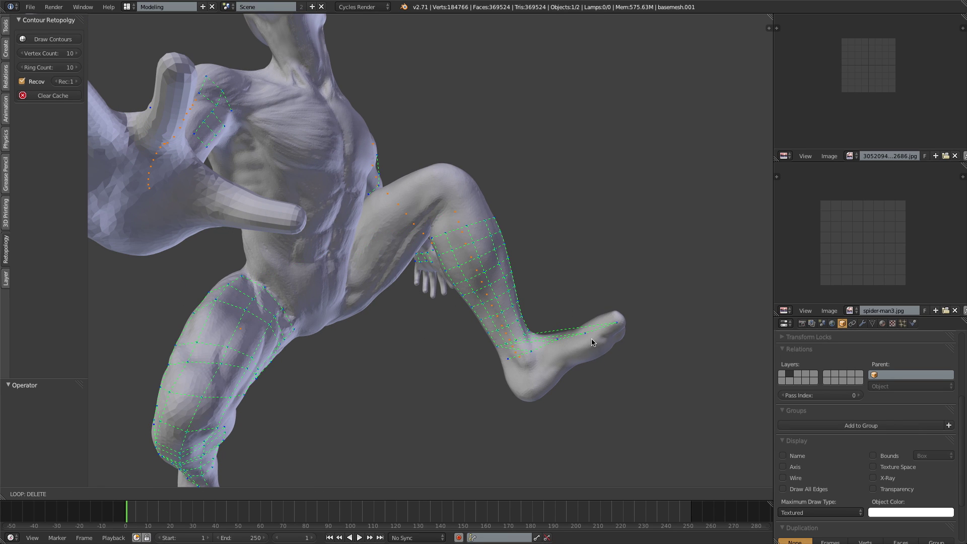
left_click(564, 342)
key("x")
Step: Confirm the contours to generate the retopology mesh for the arms and legs
middle_click_drag(549, 300, 407, 287)
scroll(428, 293, "down", 4)
key("Return")
Step: Select the new retopology mesh through the sculpt in wireframe display, and exit local view
scroll(403, 277, "up", 2)
key("z")
right_click(437, 295)
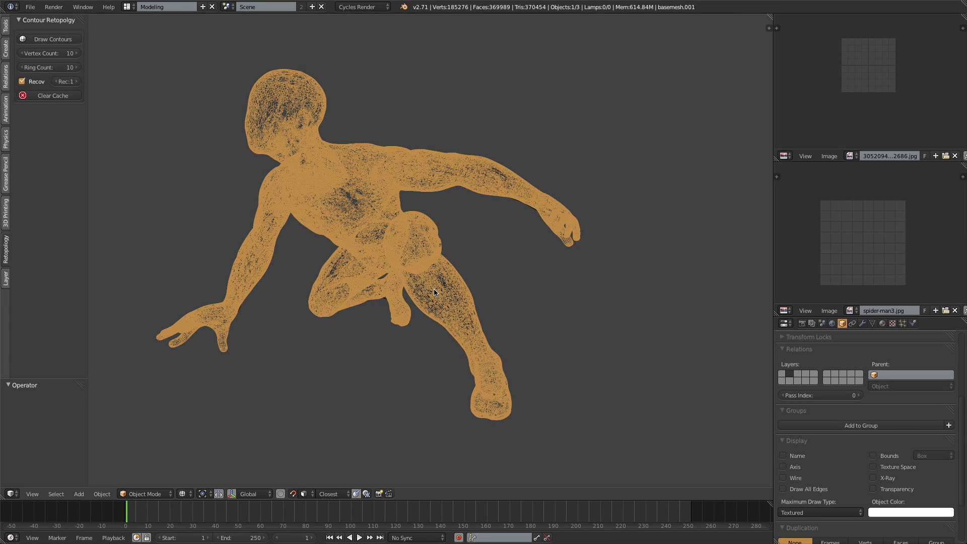
right_click(435, 293)
key("KP_Divide")
key("z")
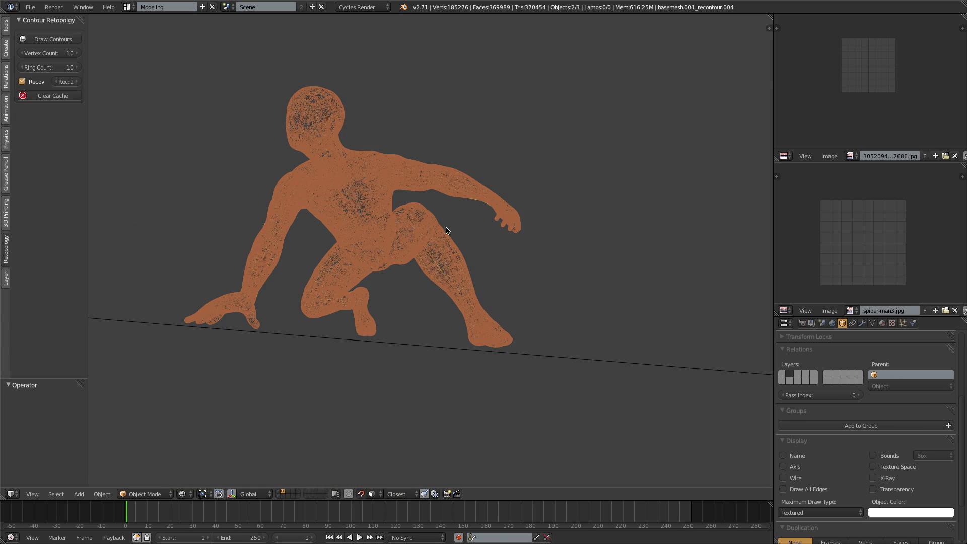
Step: Select only the retopology mesh at the front leg and isolate it in local view with solid shading
middle_click_drag(445, 231, 420, 285)
scroll(420, 284, "up", 4)
right_click(442, 258)
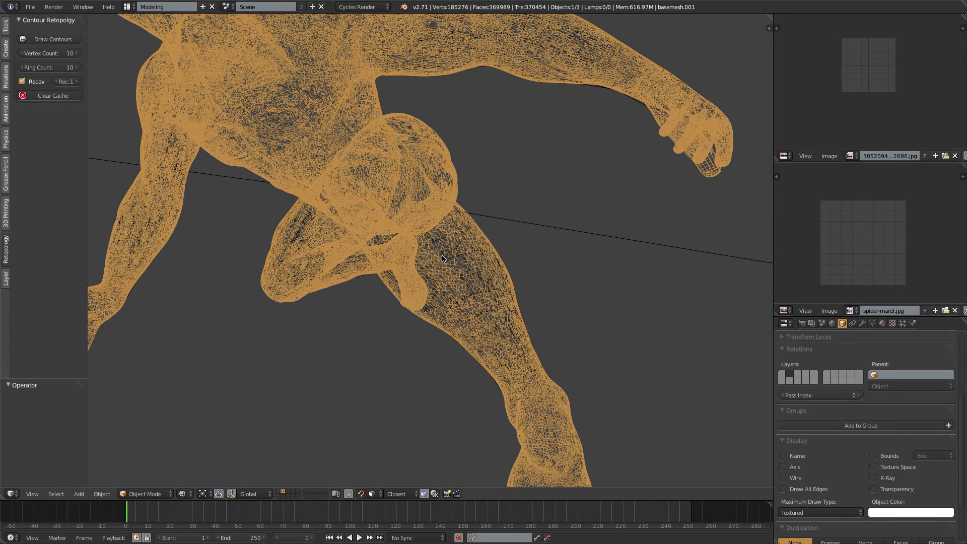
right_click(443, 258)
key("KP_Divide")
key("z")
Step: Examine the isolated arm and leg meshes from several angles, and the whole crouching figure outside local view
mouse_move(408, 300)
middle_mouse_down()
mouse_move(475, 292)
mouse_move(398, 260)
mouse_move(494, 238)
mouse_move(501, 264)
mouse_move(478, 286)
middle_mouse_up()
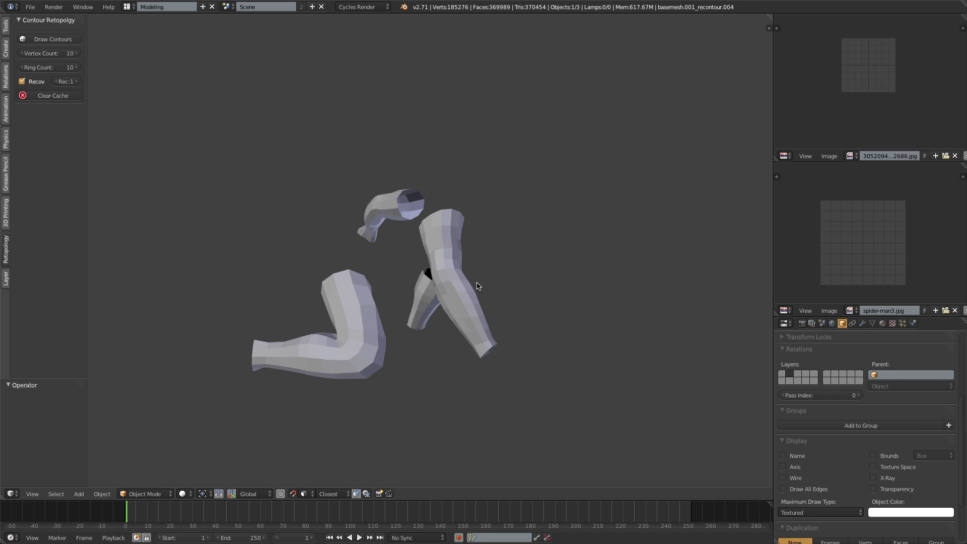
middle_click_drag(458, 317, 480, 320)
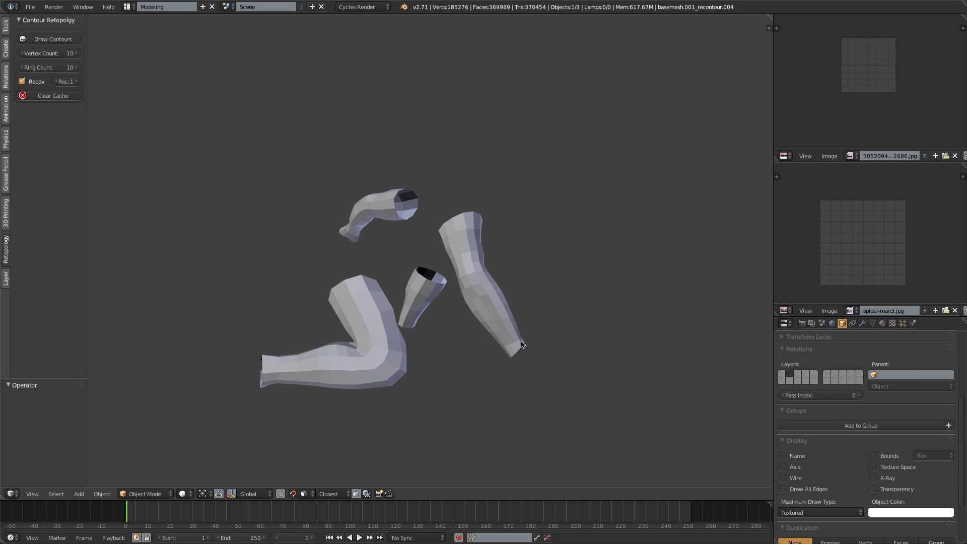
middle_click_drag(542, 326, 495, 309)
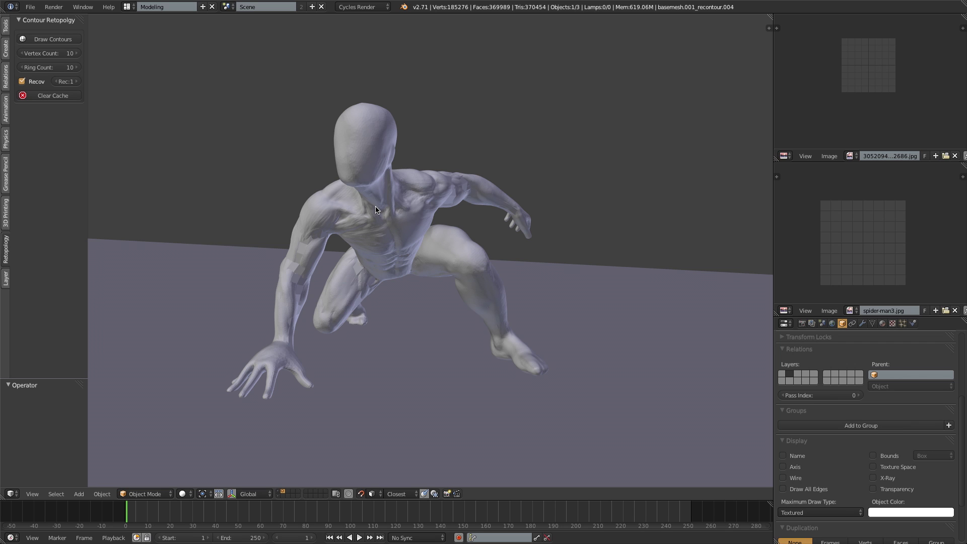
scroll(383, 207, "up", 2)
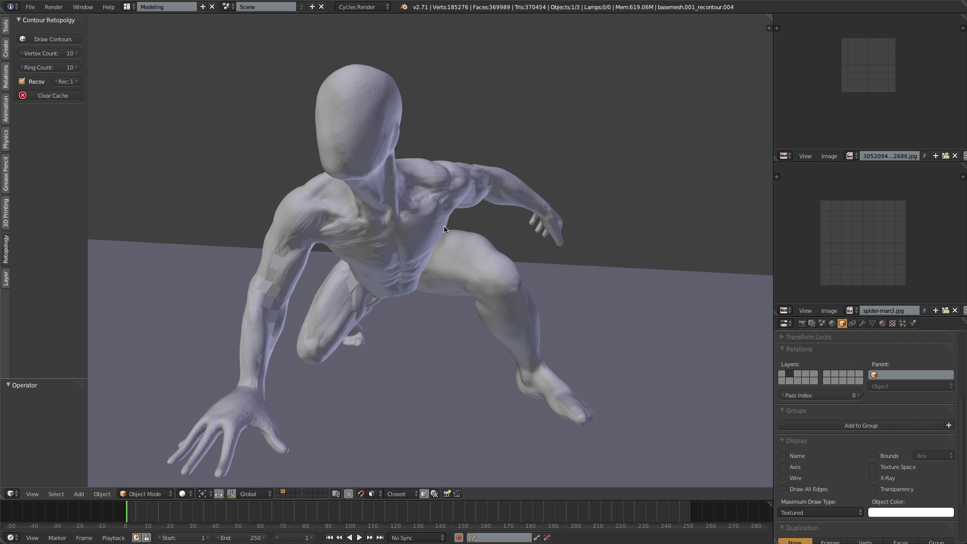
middle_click_drag(444, 226, 396, 215)
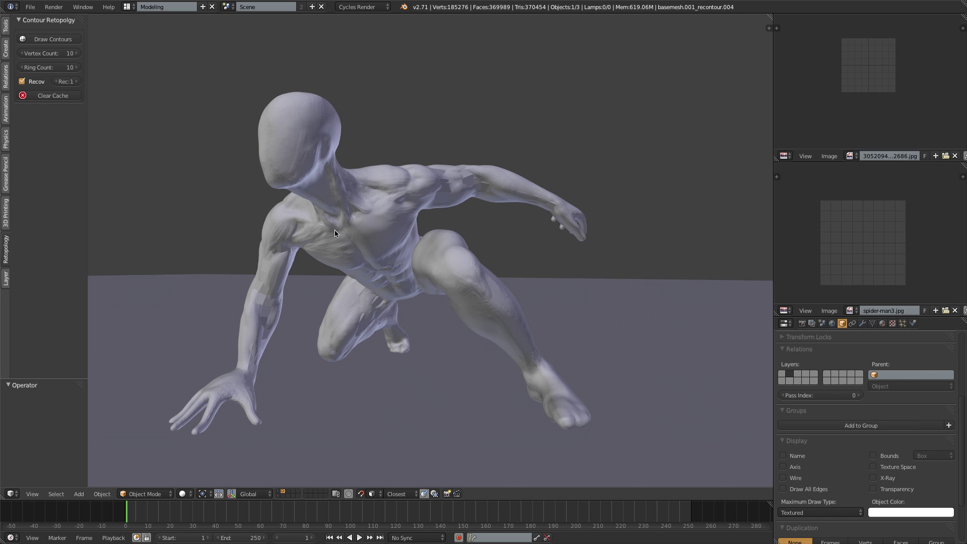